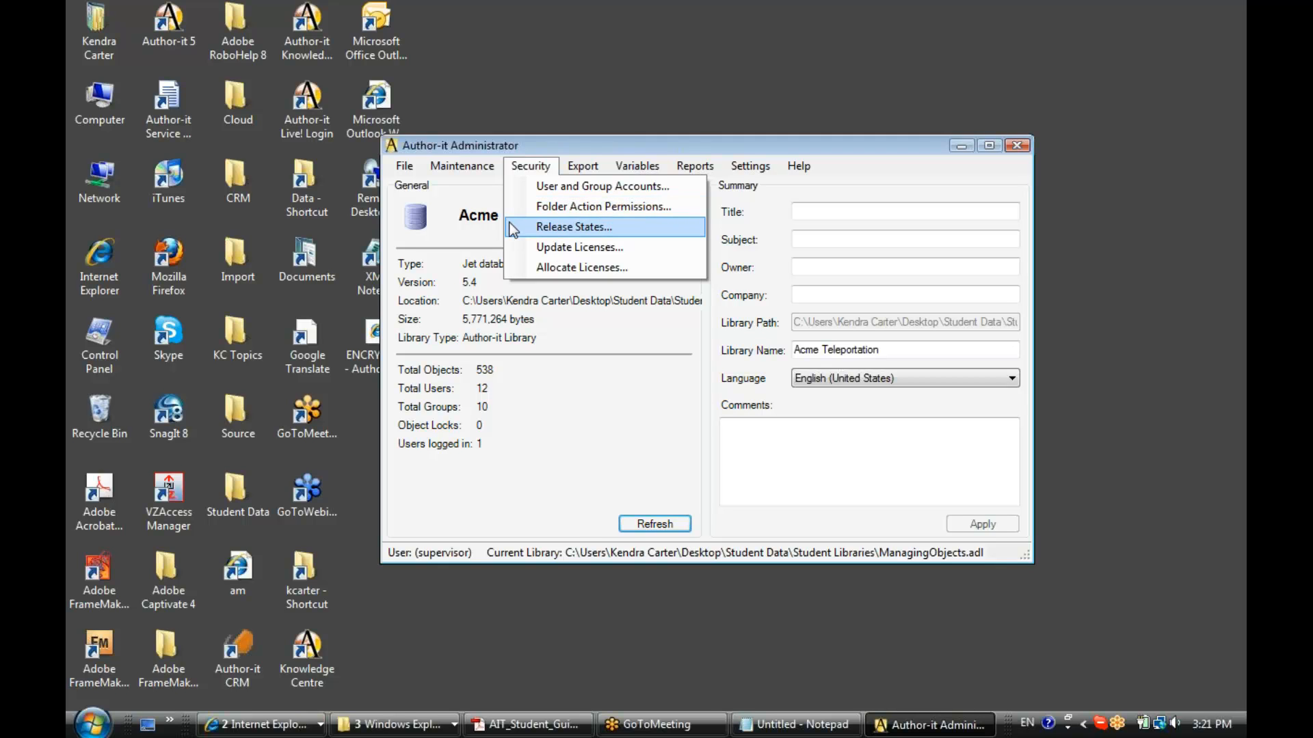
- Open the library's release states and list the group permissions for Executive
click(512, 227)
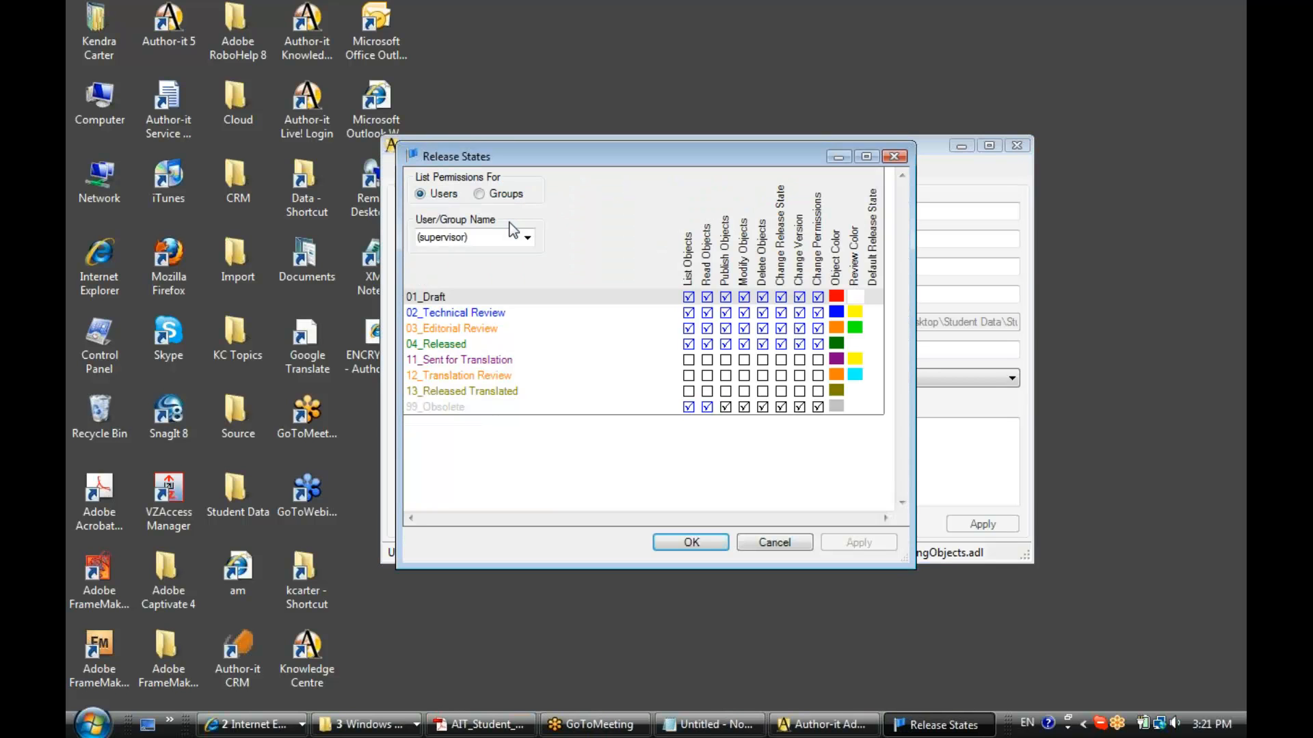
drag(555, 151, 862, 153)
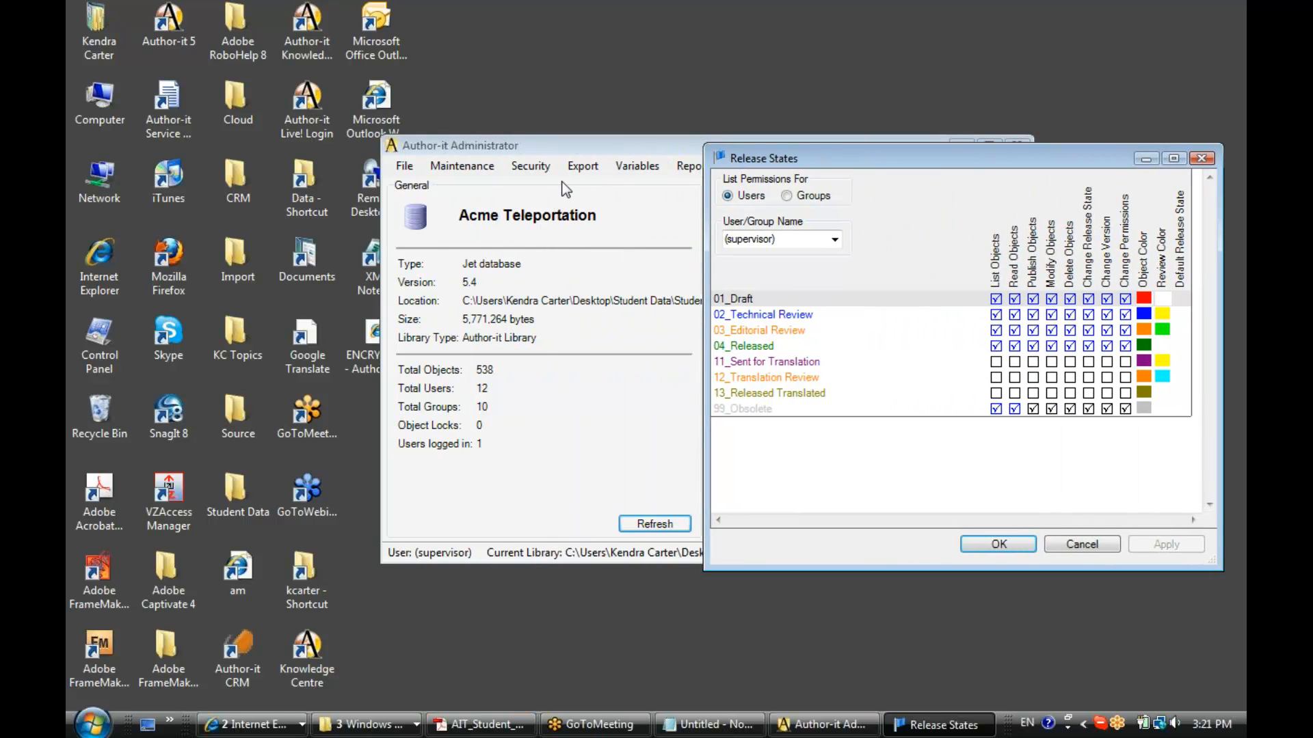
drag(815, 158, 549, 156)
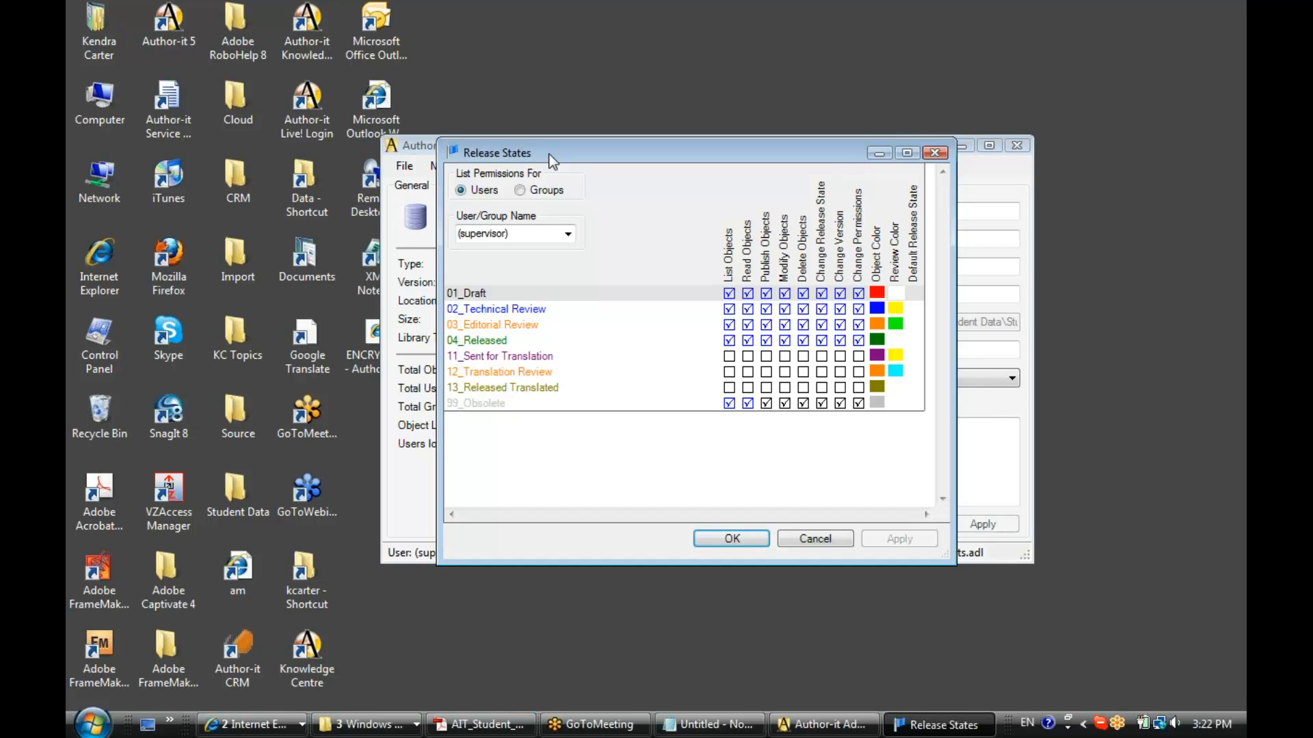
click(520, 190)
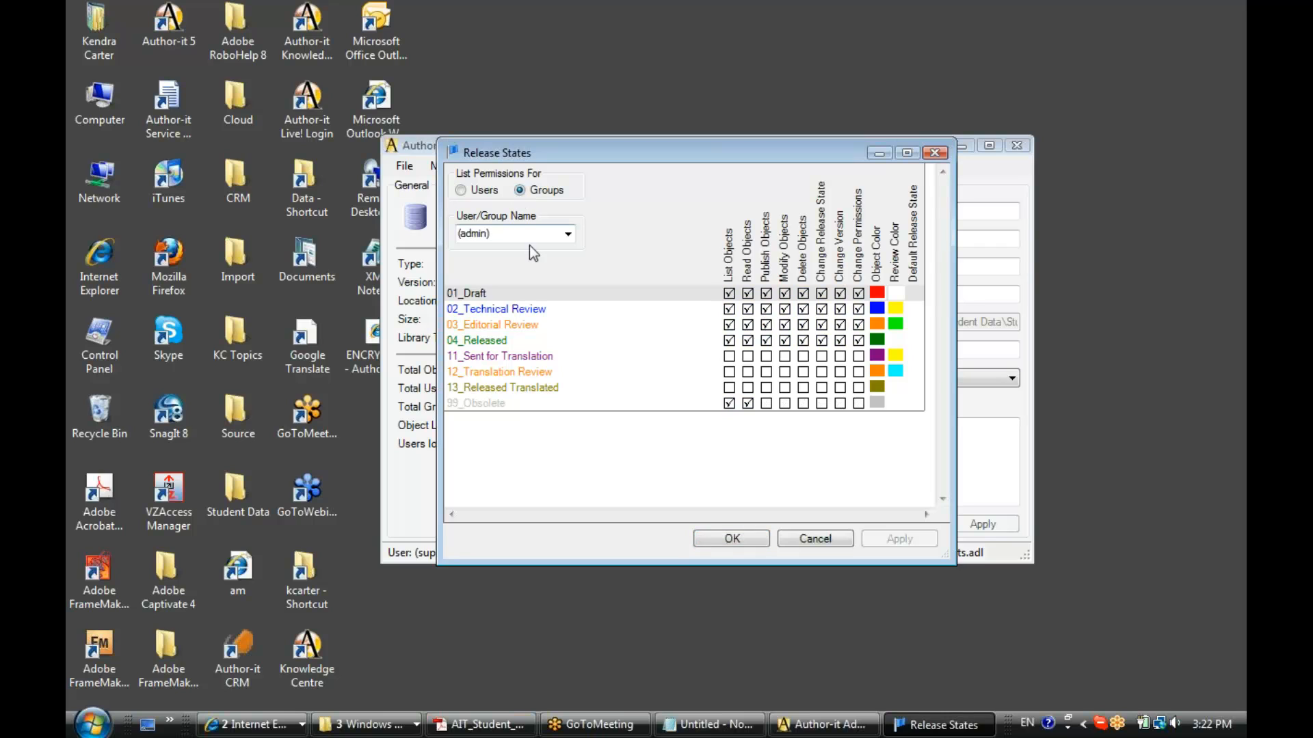
click(567, 235)
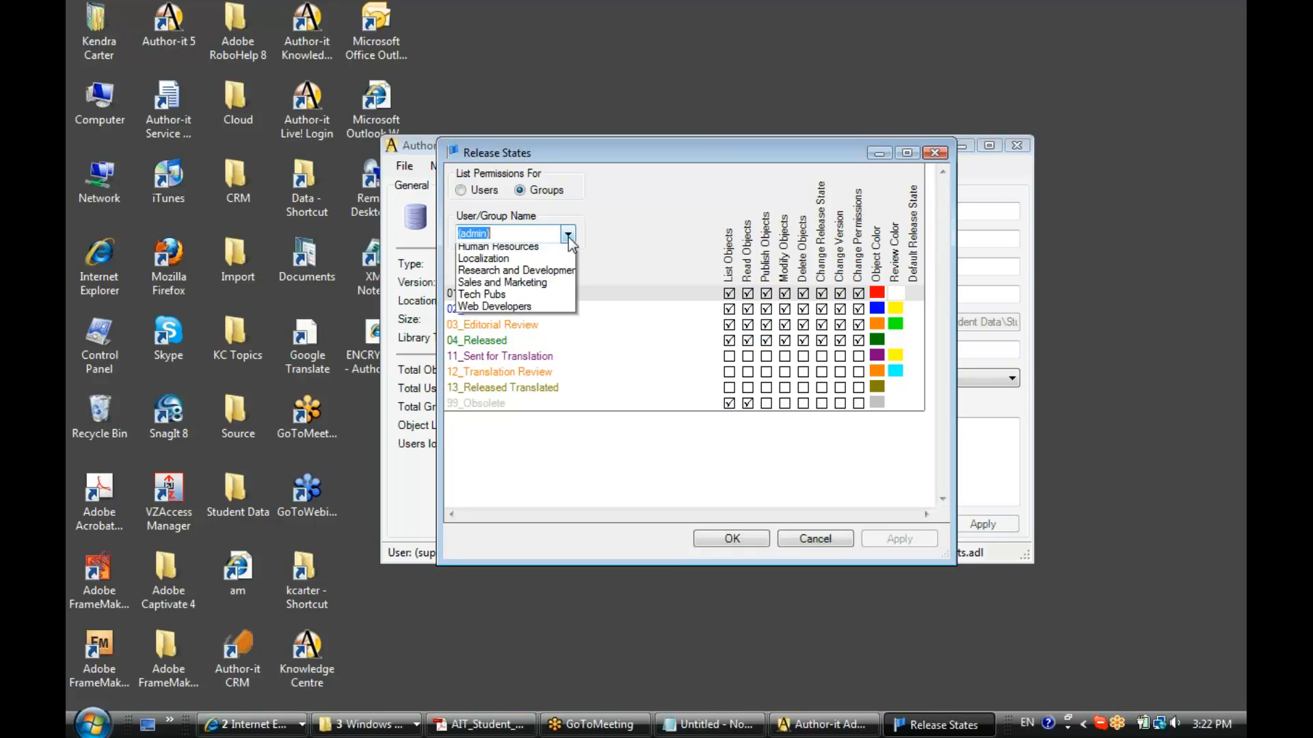
click(553, 287)
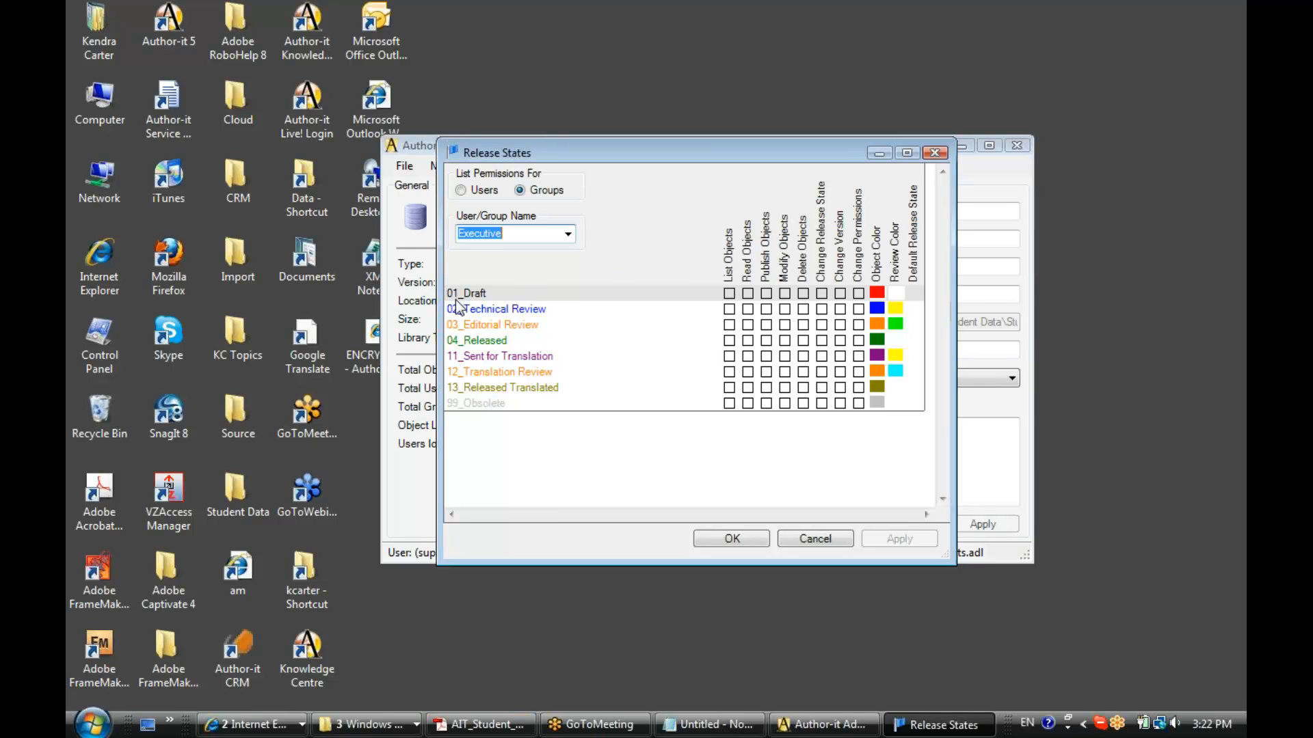
- Grant the Executive group every permission on 01_Draft and set that state as its default release state
click(529, 294)
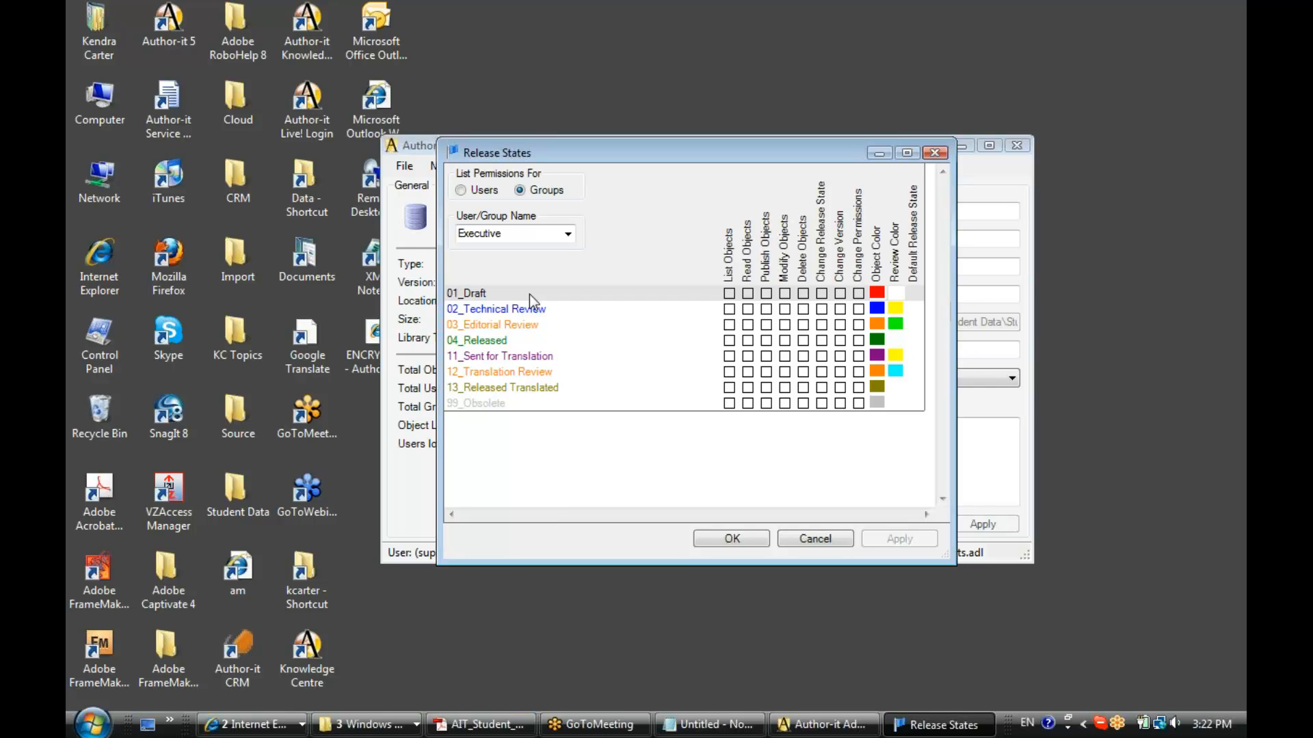
click(729, 294)
click(747, 293)
click(766, 293)
click(784, 294)
click(803, 293)
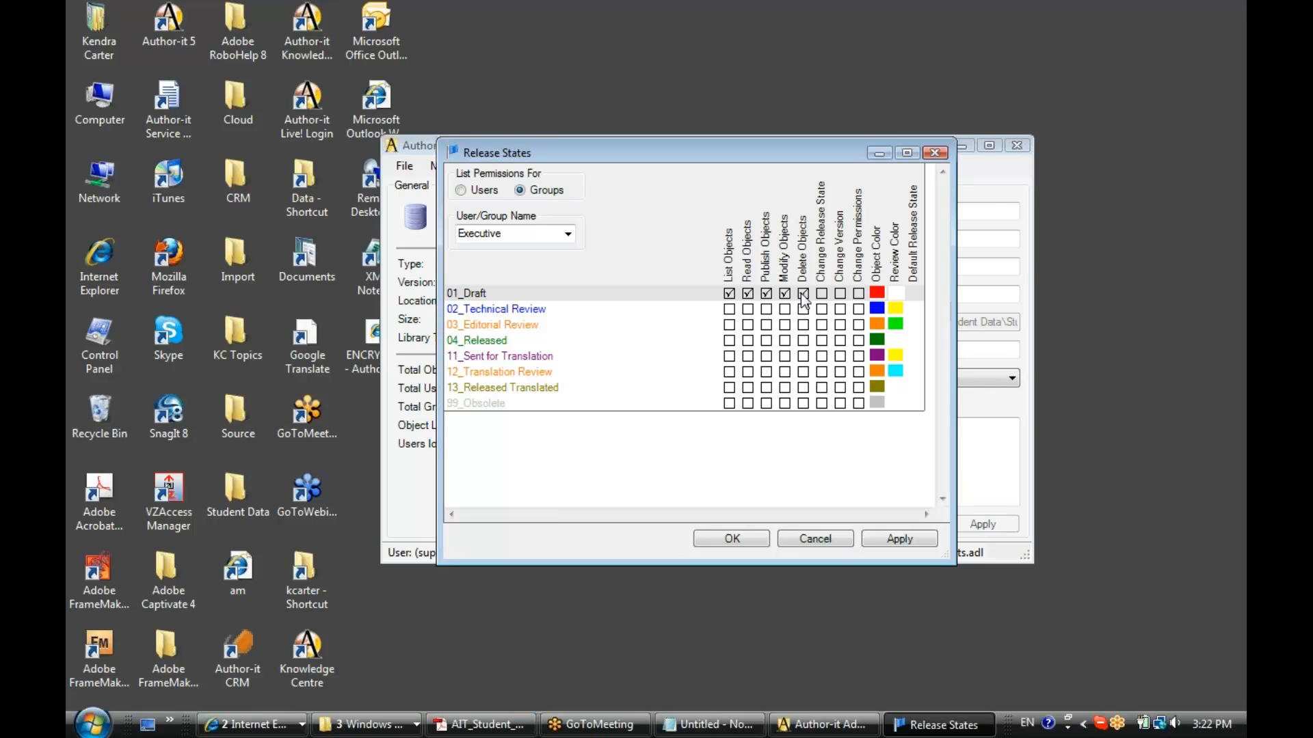
click(821, 293)
click(840, 295)
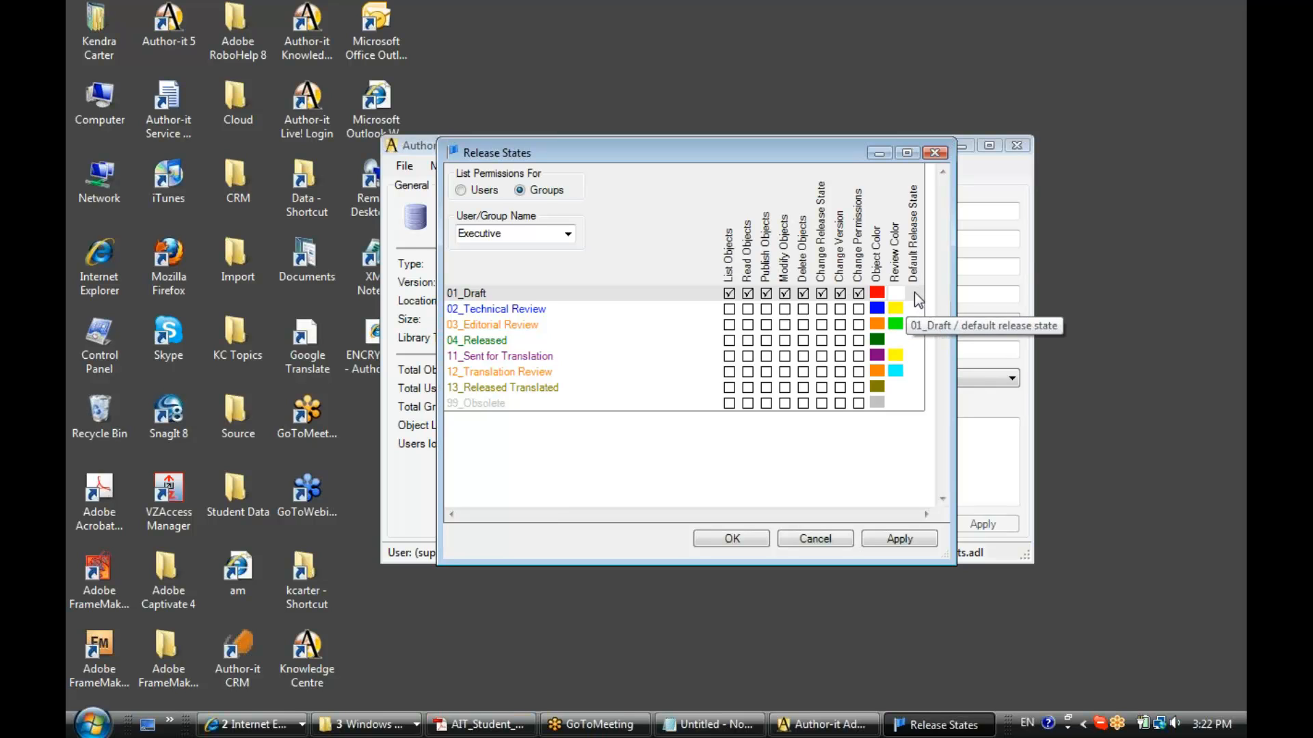
right_click(913, 292)
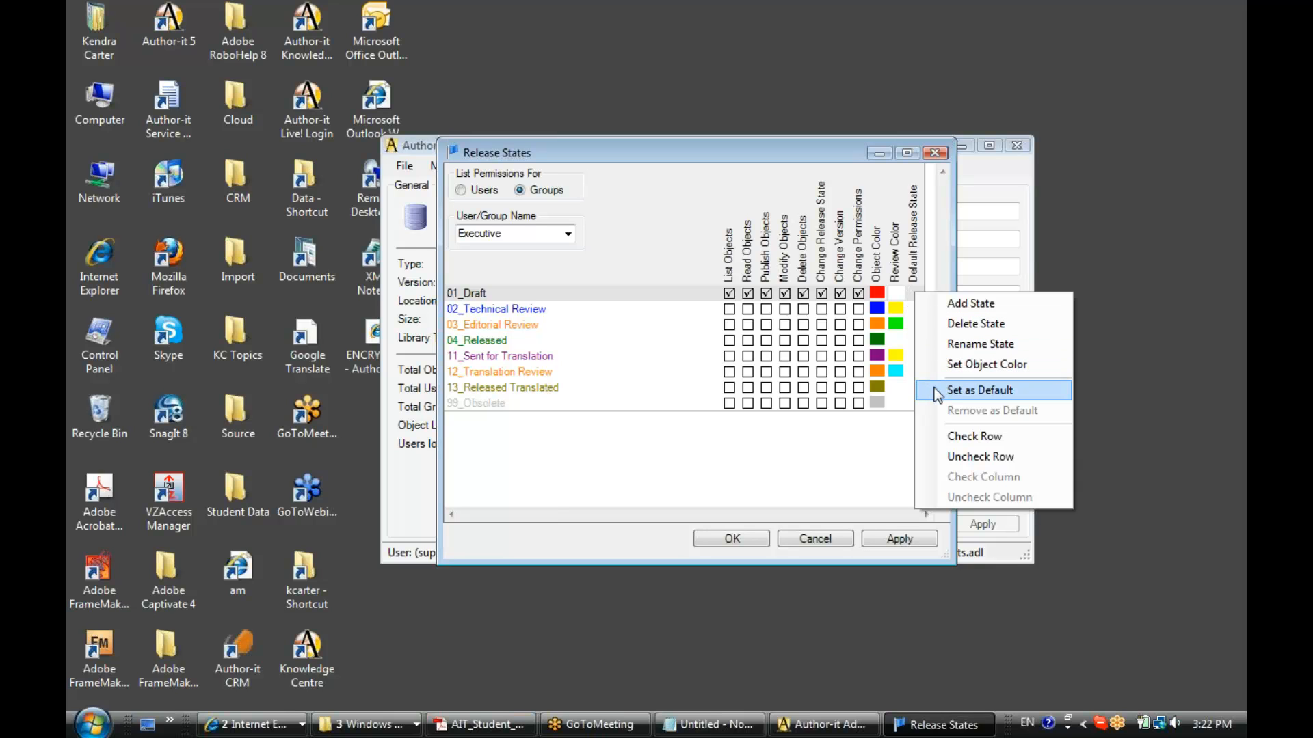
click(1001, 389)
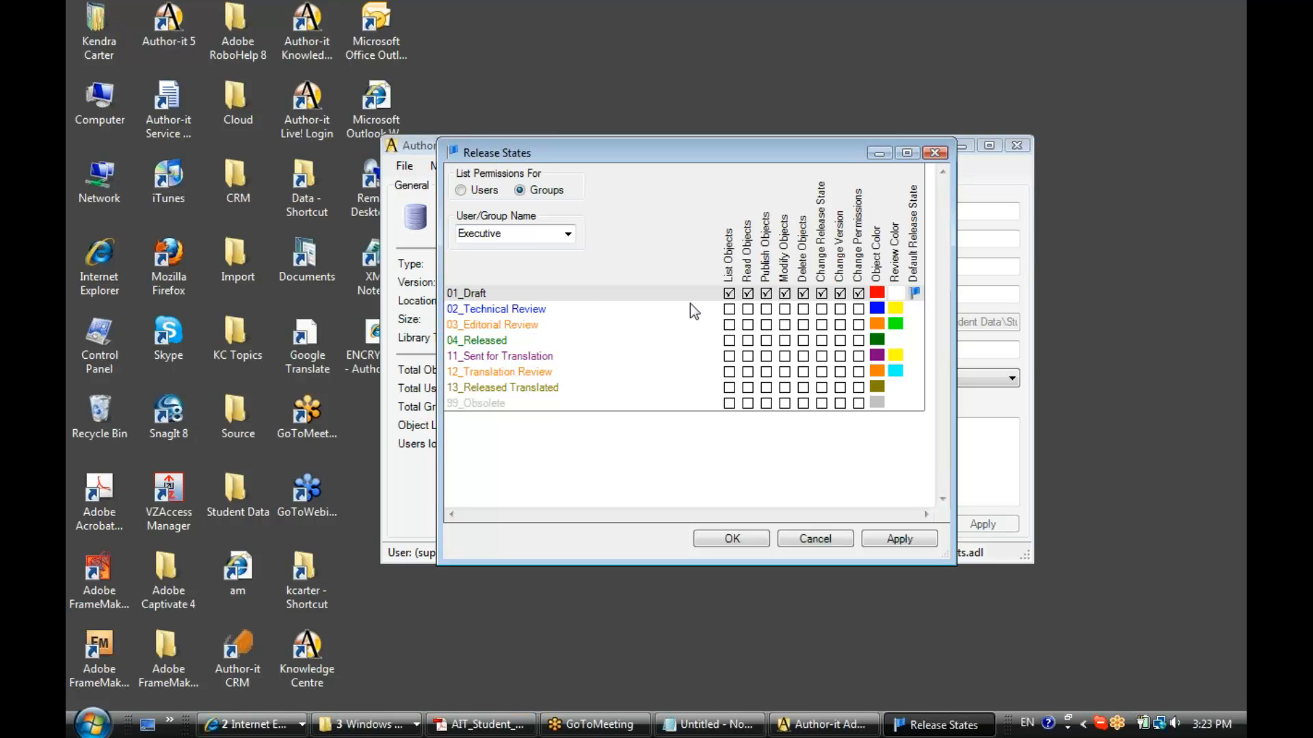
- Give Executive list, read and publish permissions on 02_Technical Review, 03_Editorial Review and 04_Released, and save the release state settings
click(765, 309)
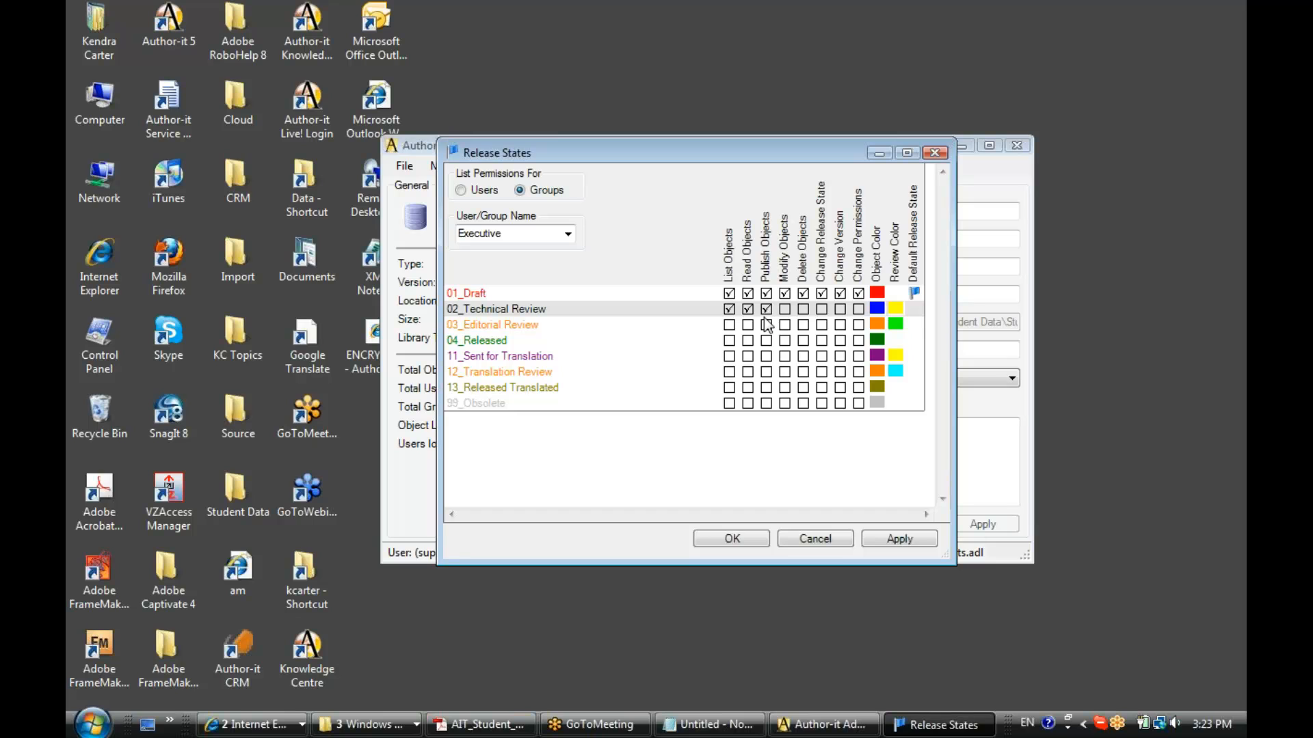
click(766, 325)
click(766, 340)
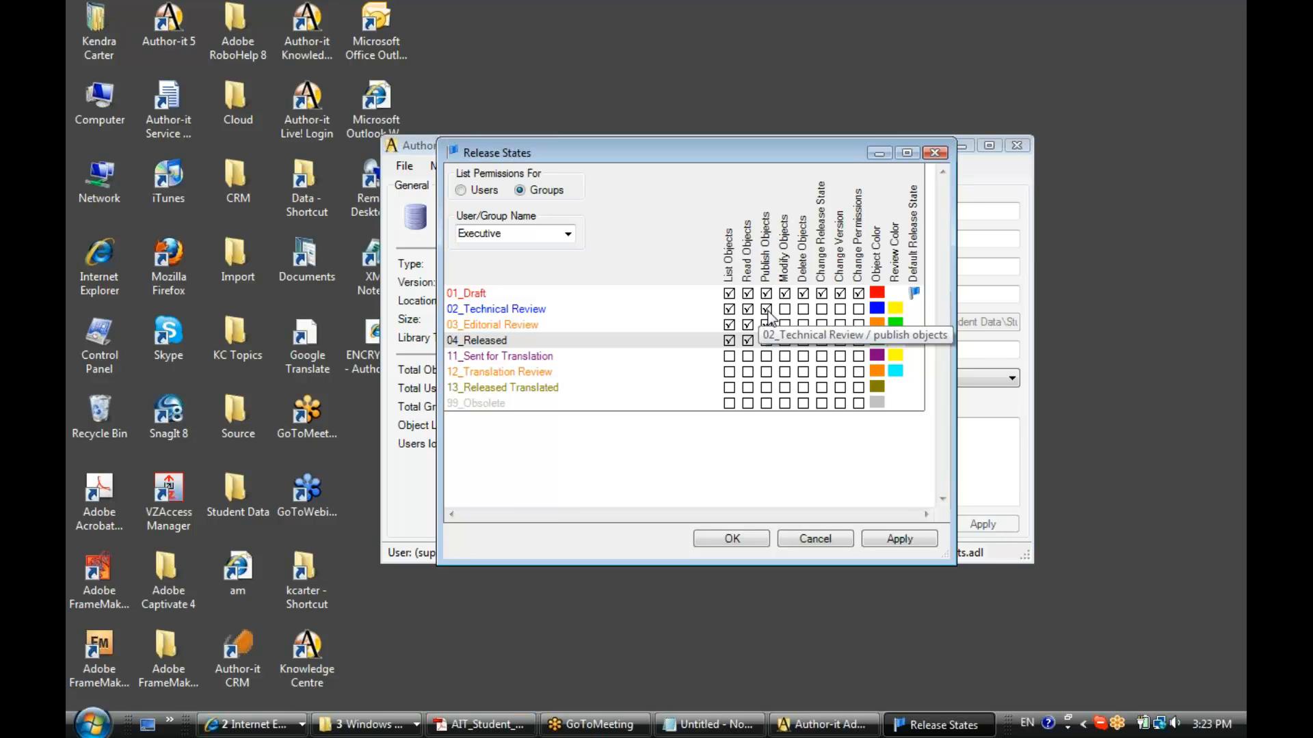
click(766, 339)
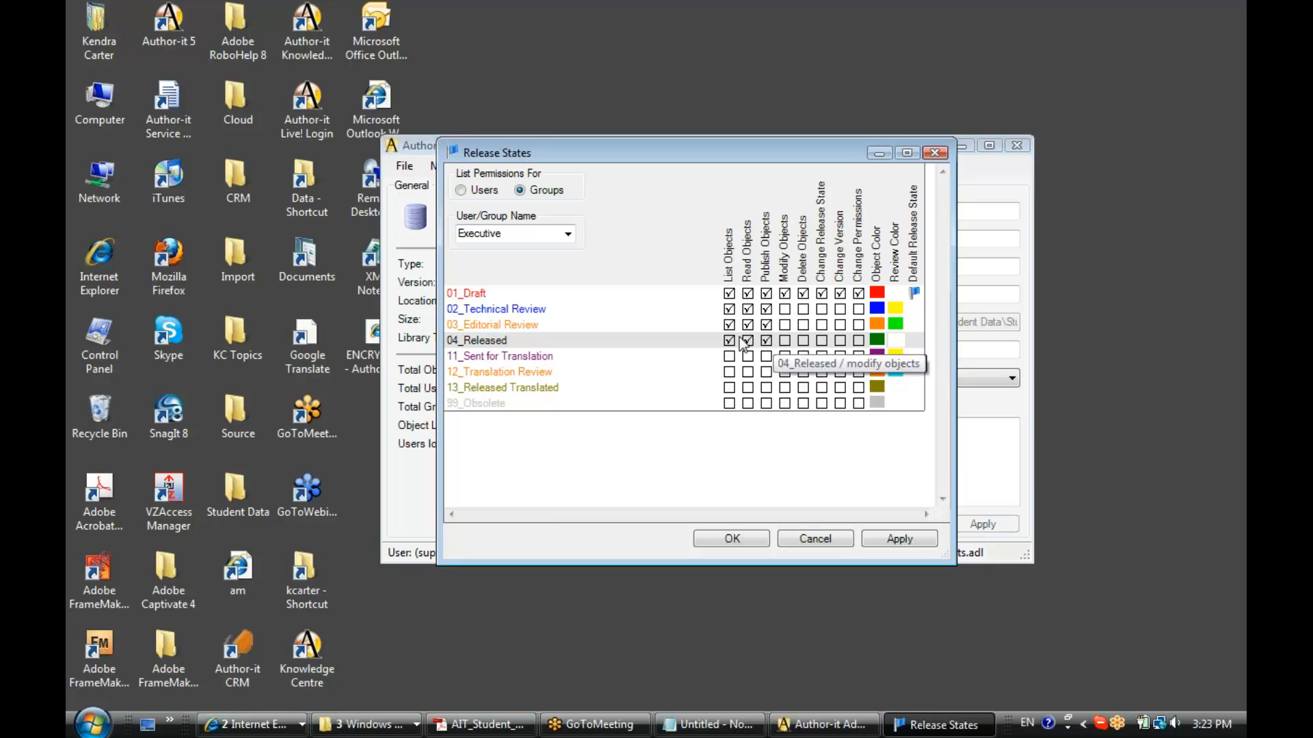
click(731, 540)
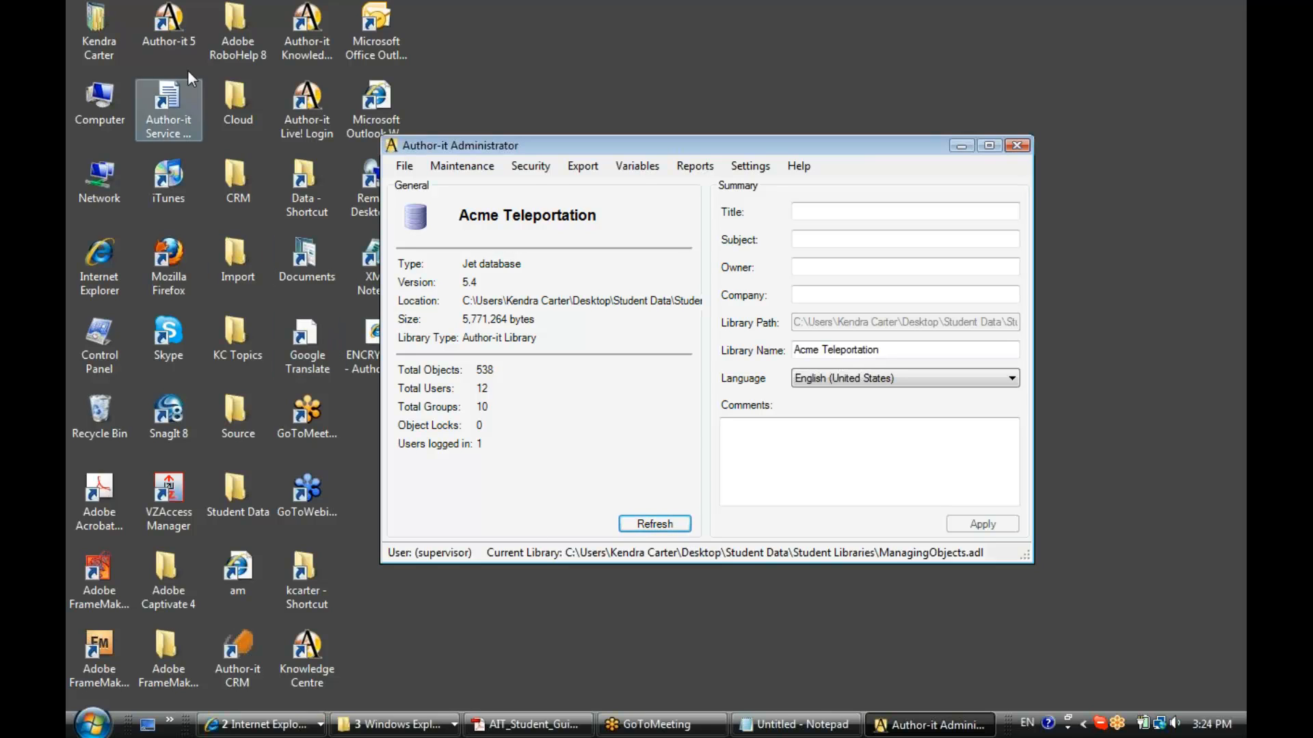
- Launch Author-it 5 and log in to the ManagingObjects.adl library with the executive user's name and account password
click(169, 21)
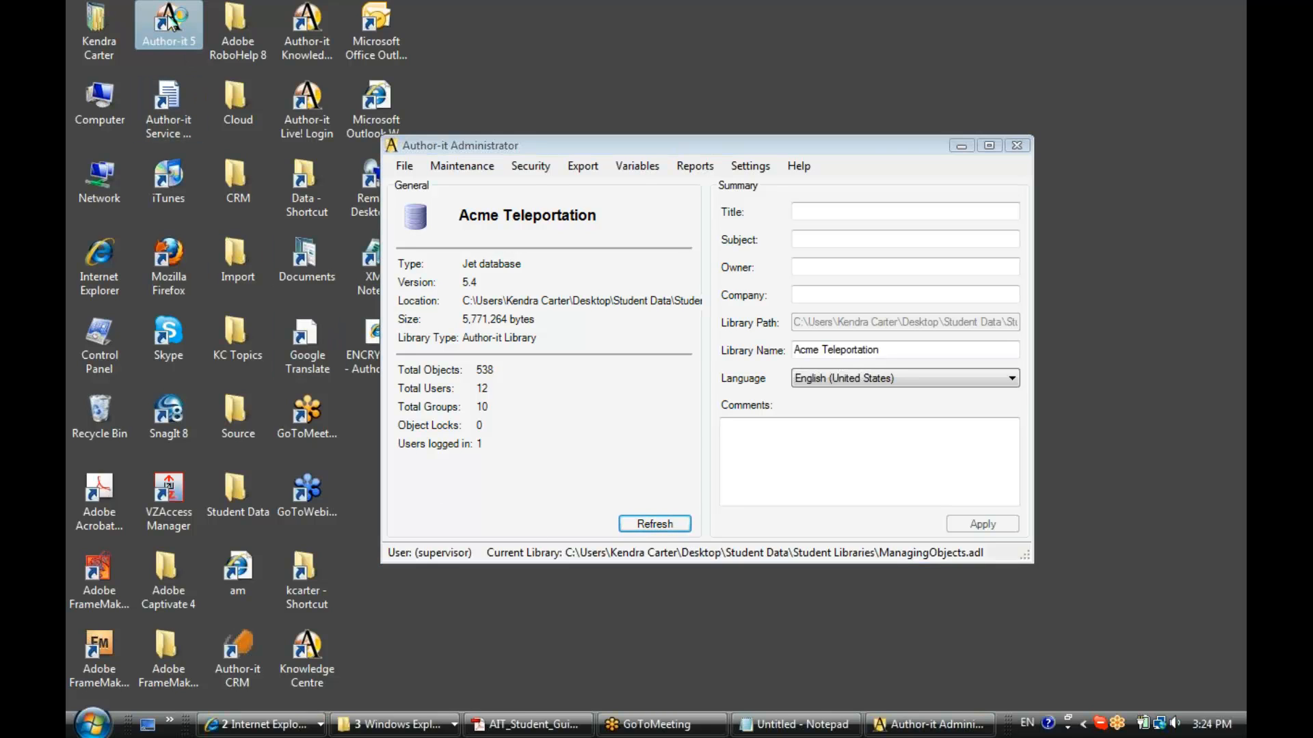
double_click(169, 20)
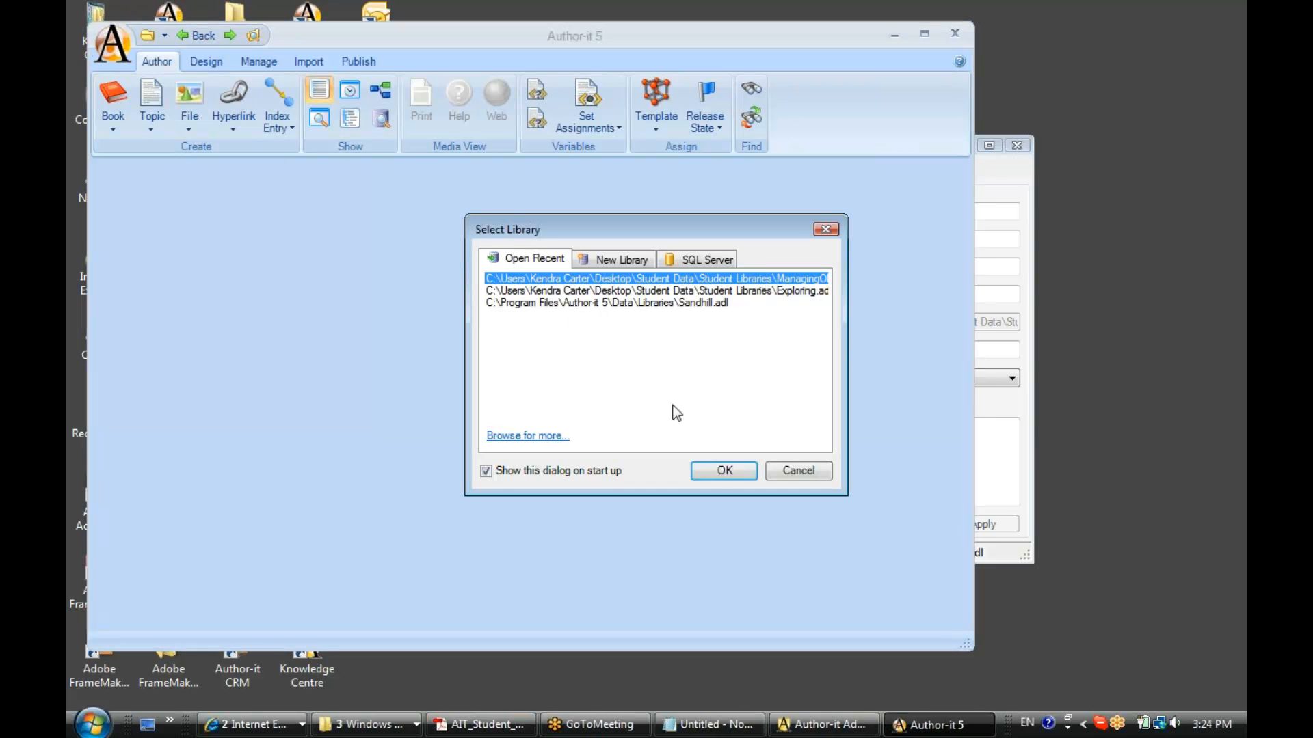
click(721, 471)
click(785, 356)
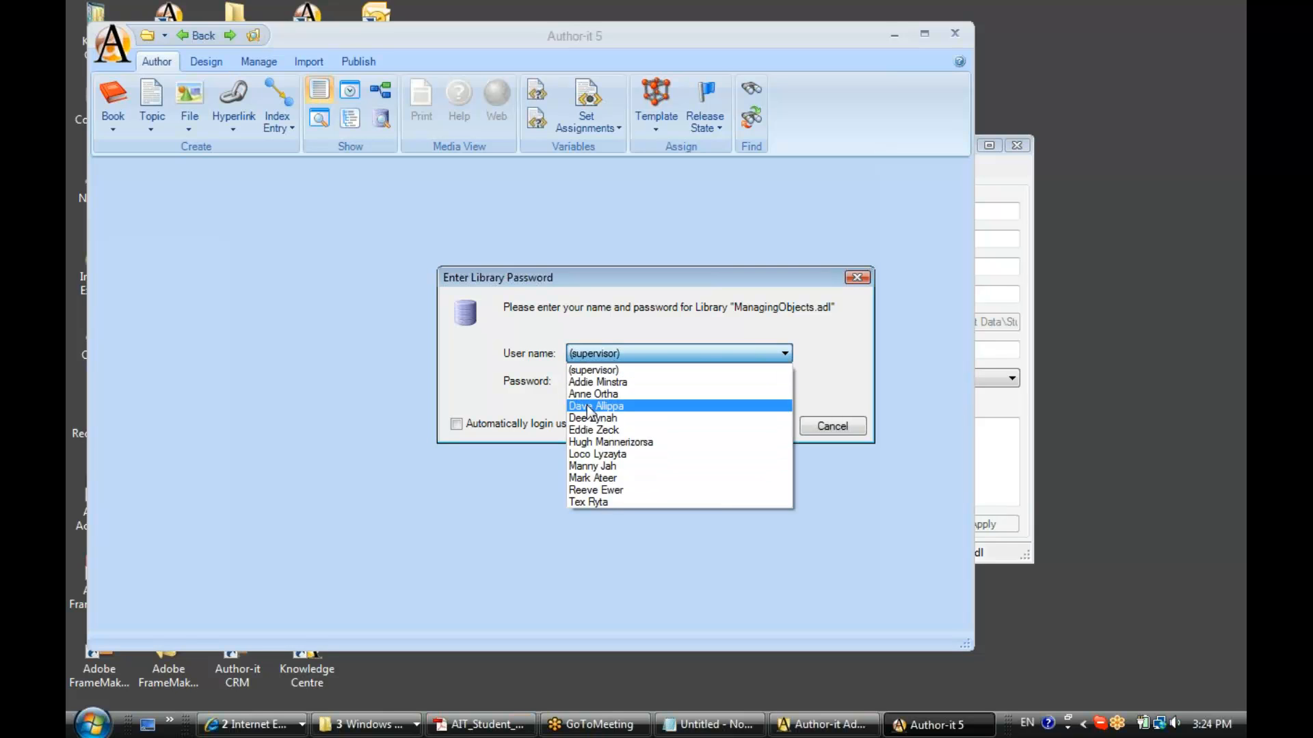
click(592, 430)
click(611, 382)
text(*****)
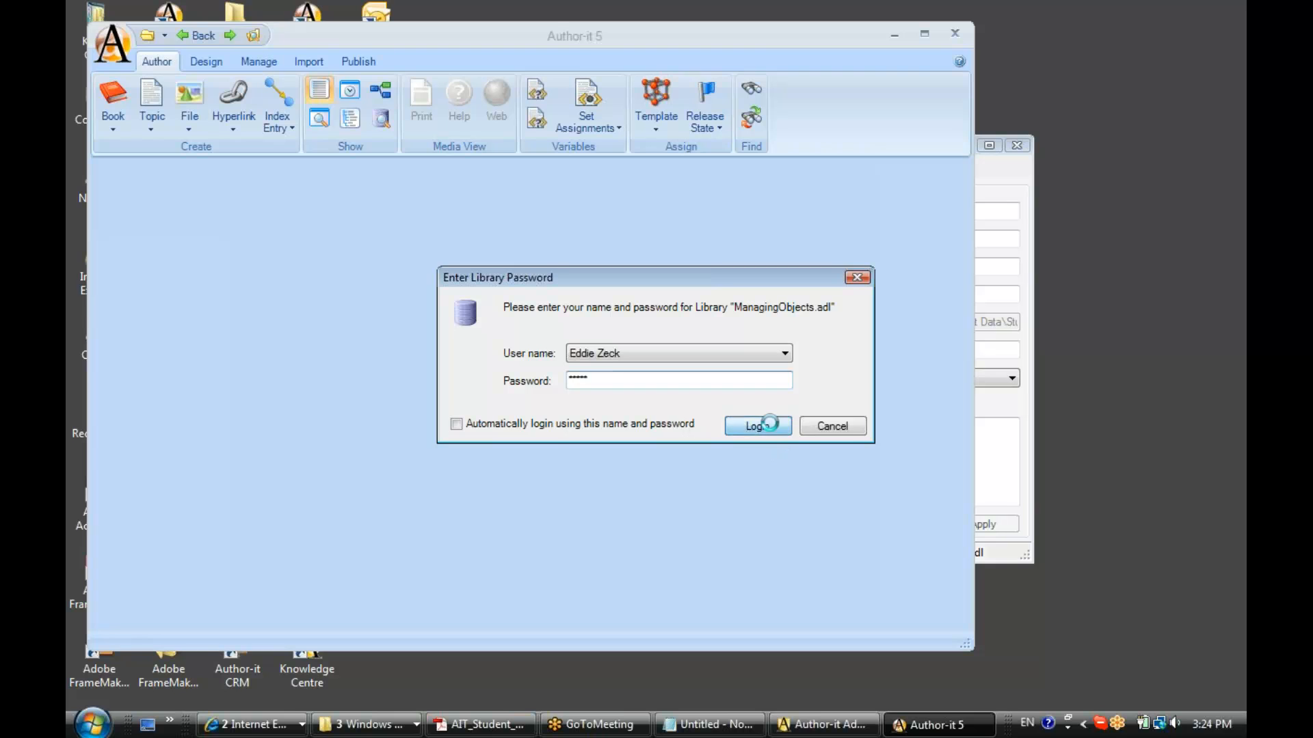
click(770, 425)
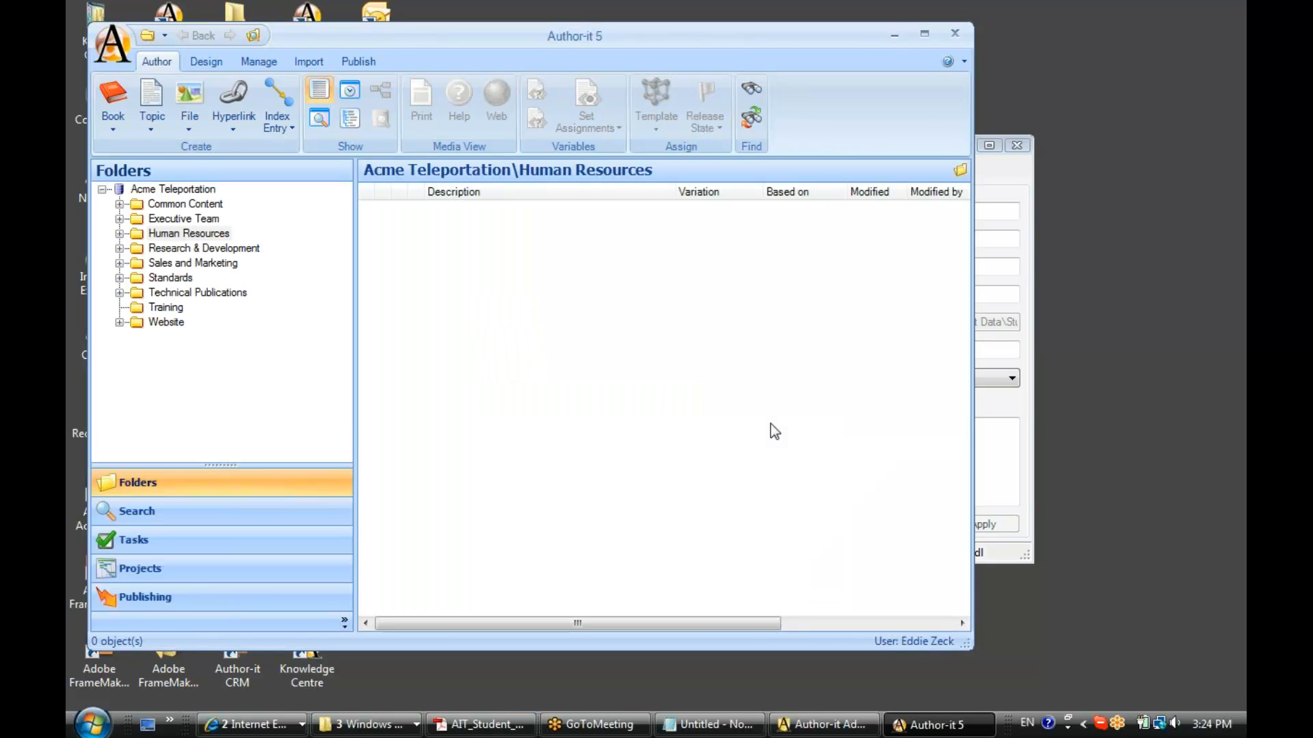
- Create a book named "Month End Summary" in the Executive Team folder, based on the Common Book Template
click(170, 222)
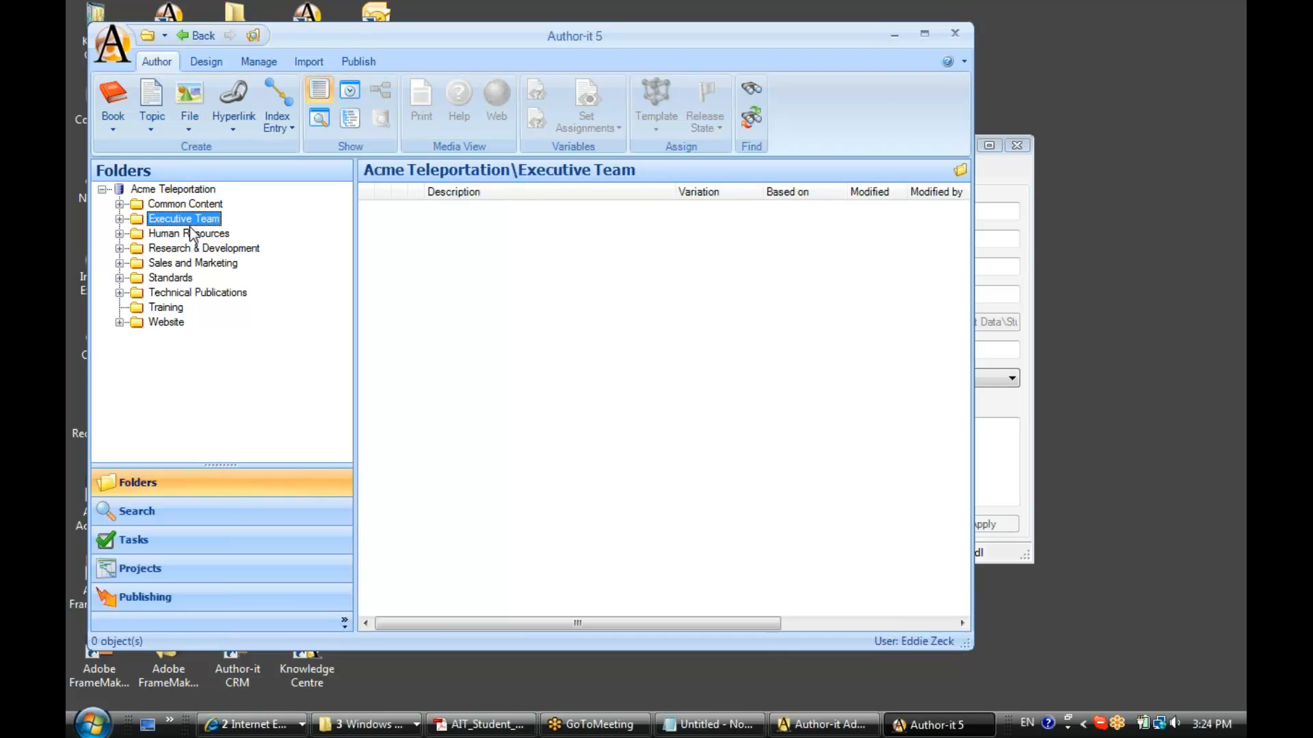
click(113, 129)
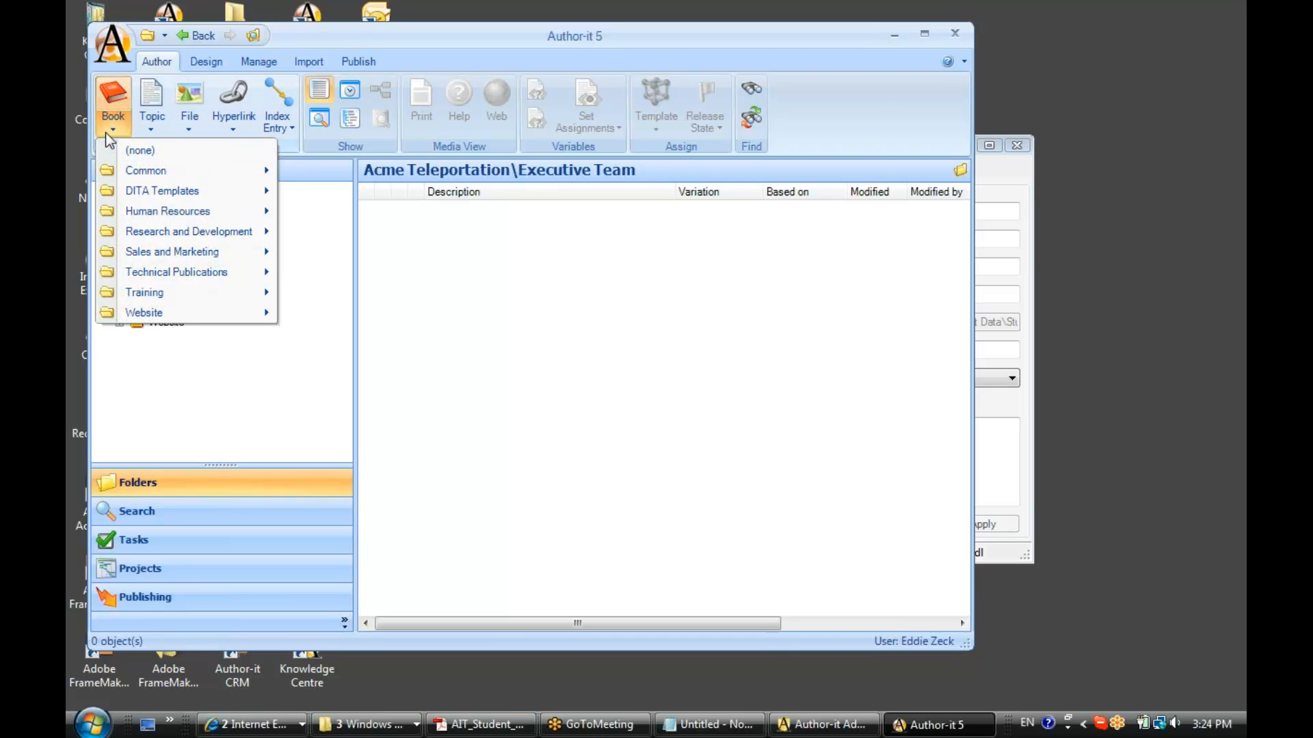
mouse_move(133, 172)
click(301, 171)
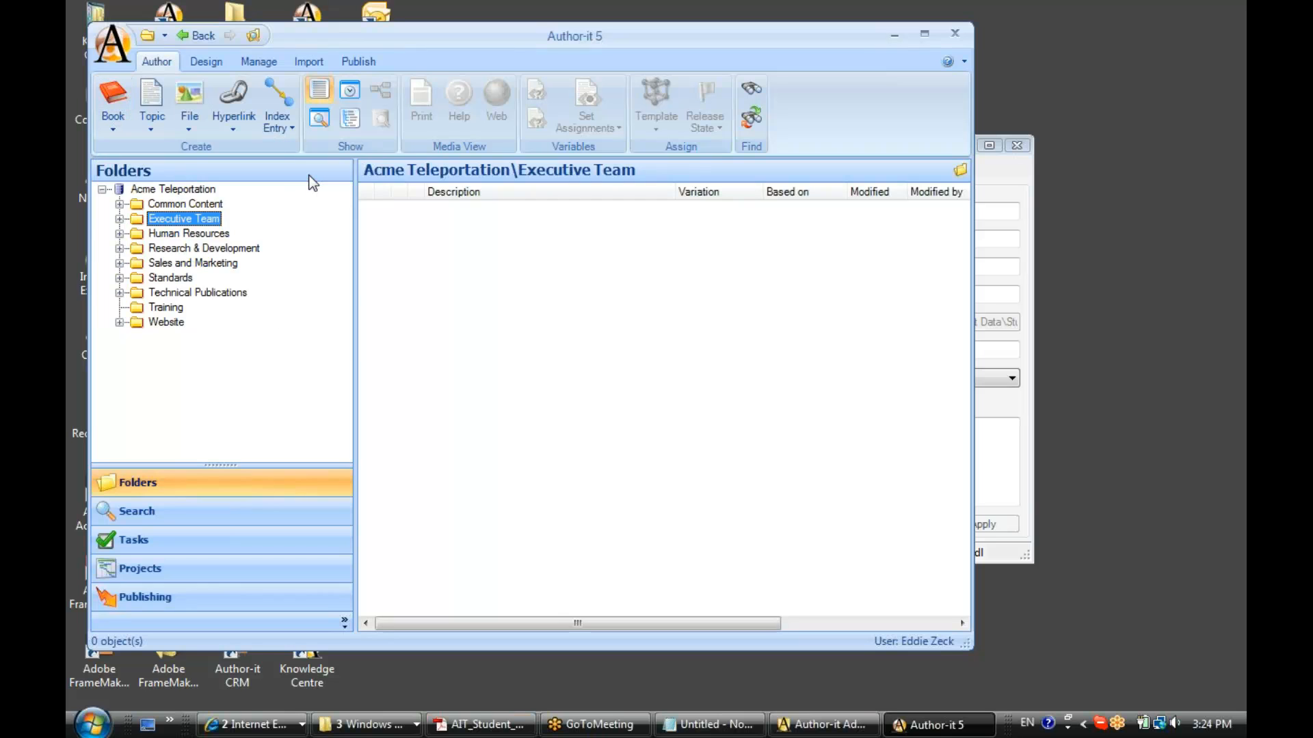
text(Month)
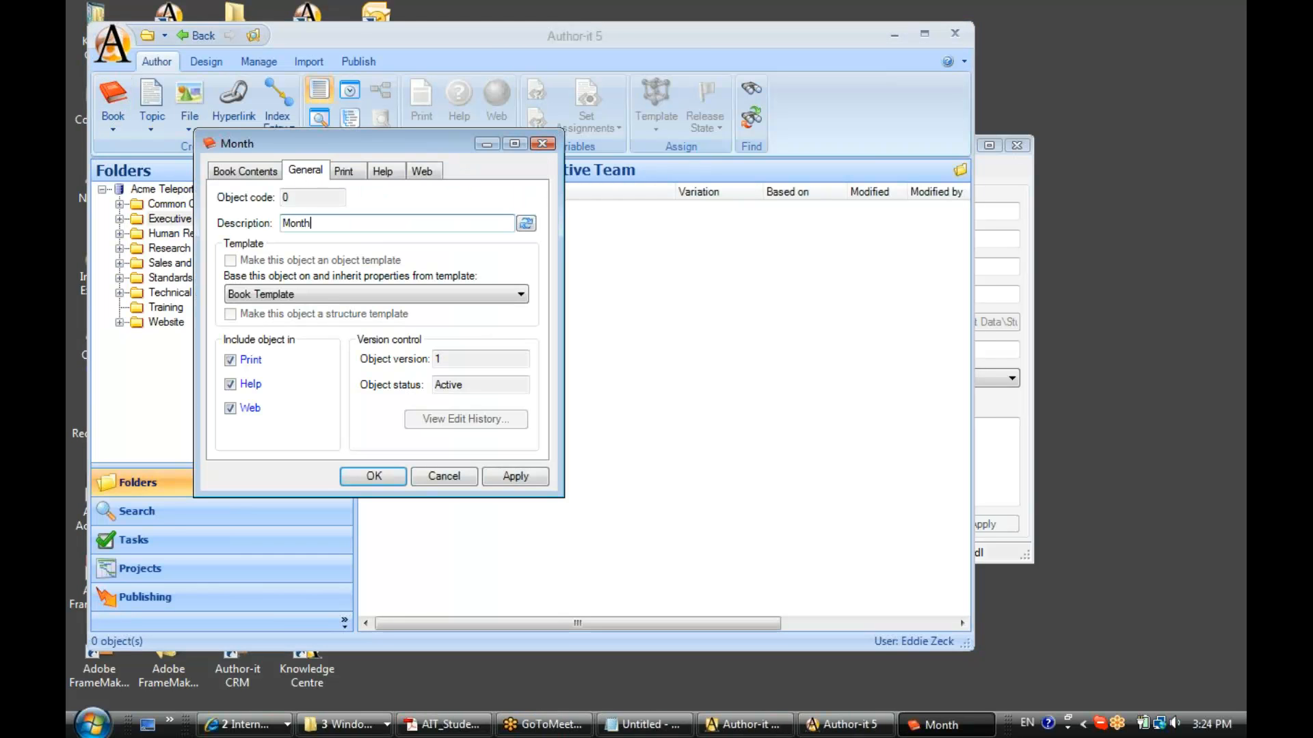
text( End Summary)
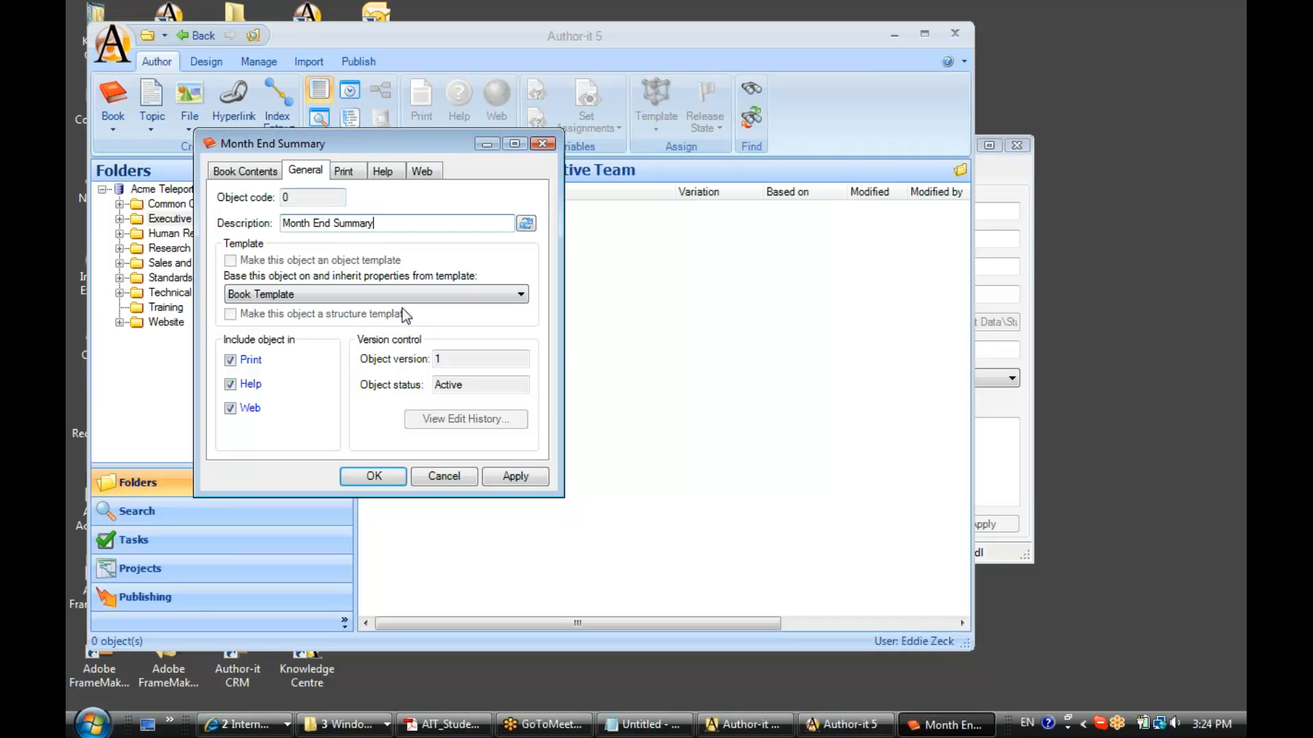
click(374, 476)
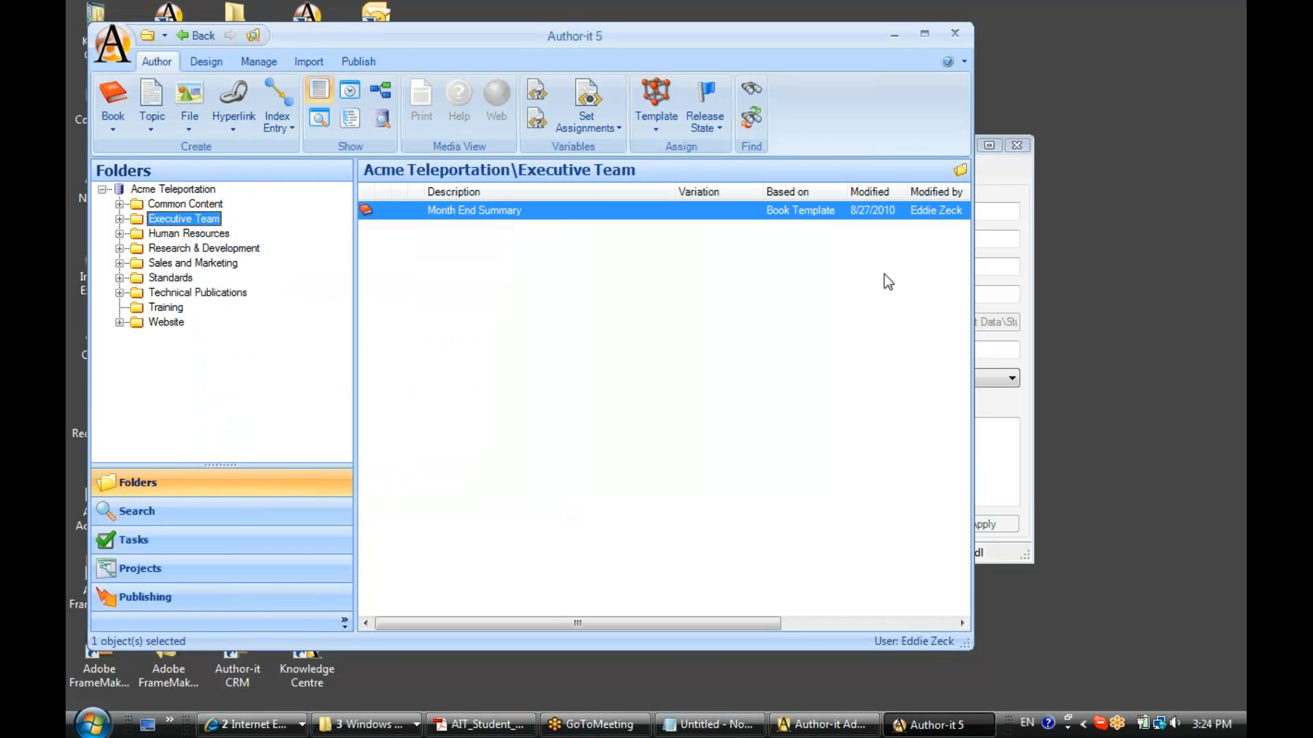
- Maximize the library window and move the State column directly after Description in the object list
click(924, 34)
drag(1150, 166, 668, 180)
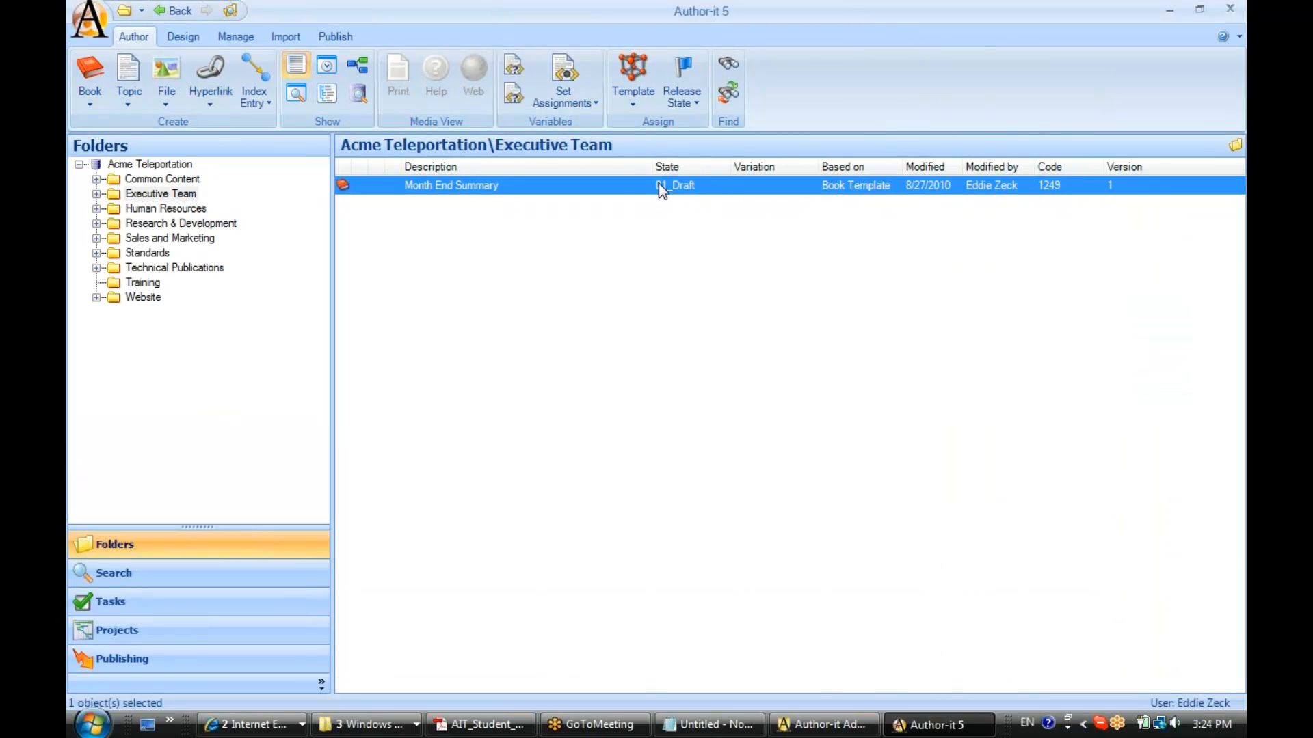
- Open the Month End Summary book and add a topic after Copyright, based on the Common Topic template
double_click(446, 186)
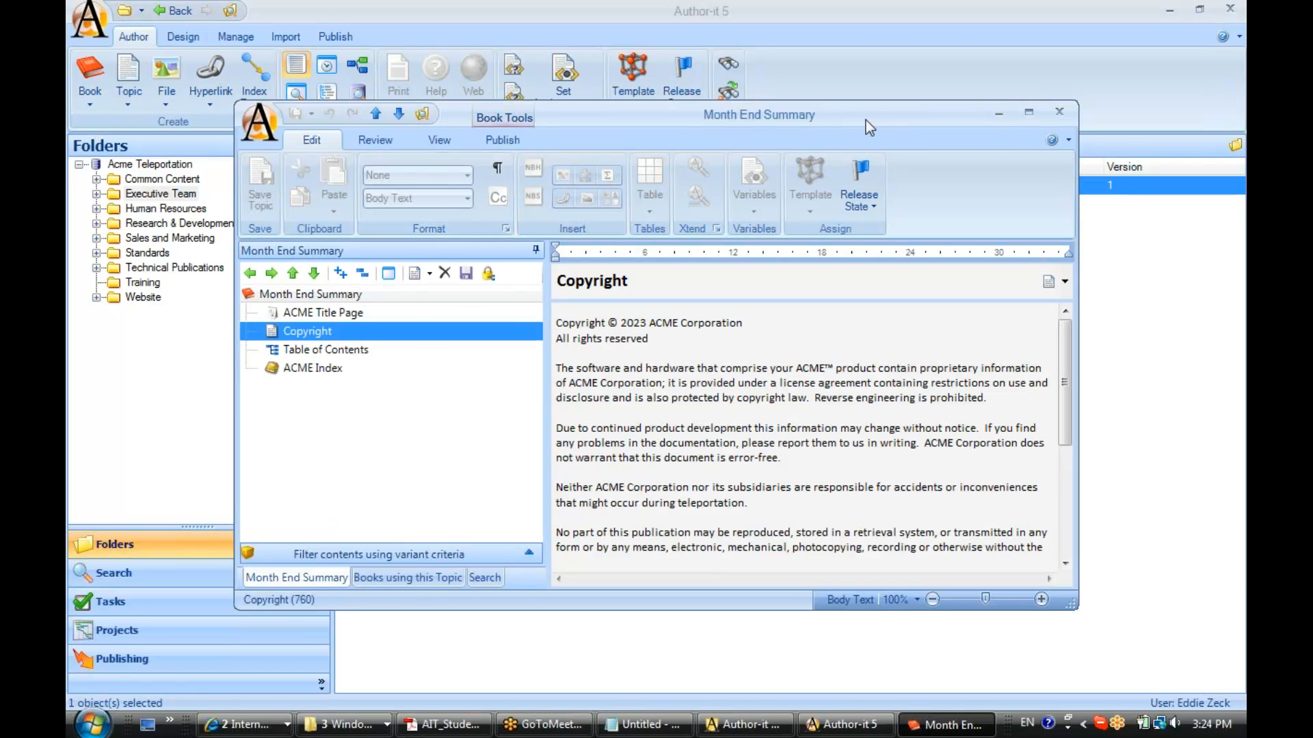
click(429, 274)
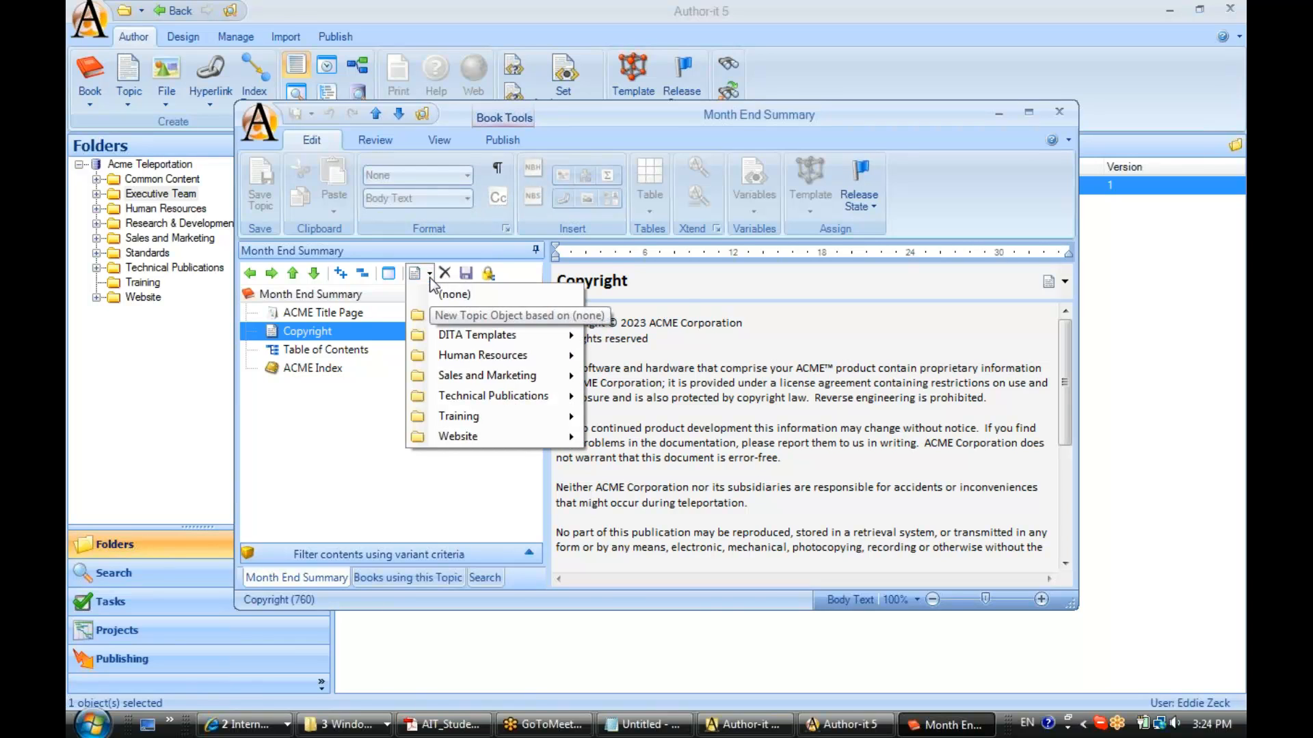
mouse_move(462, 316)
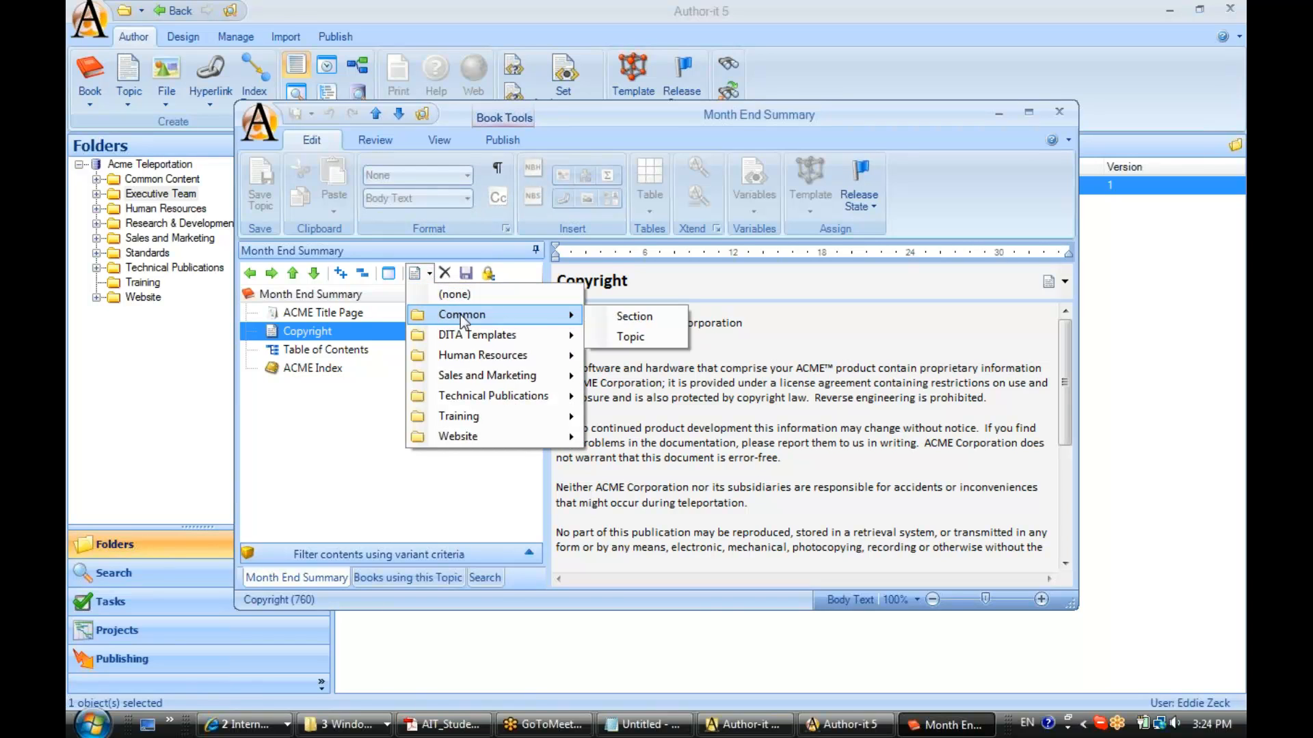
click(627, 338)
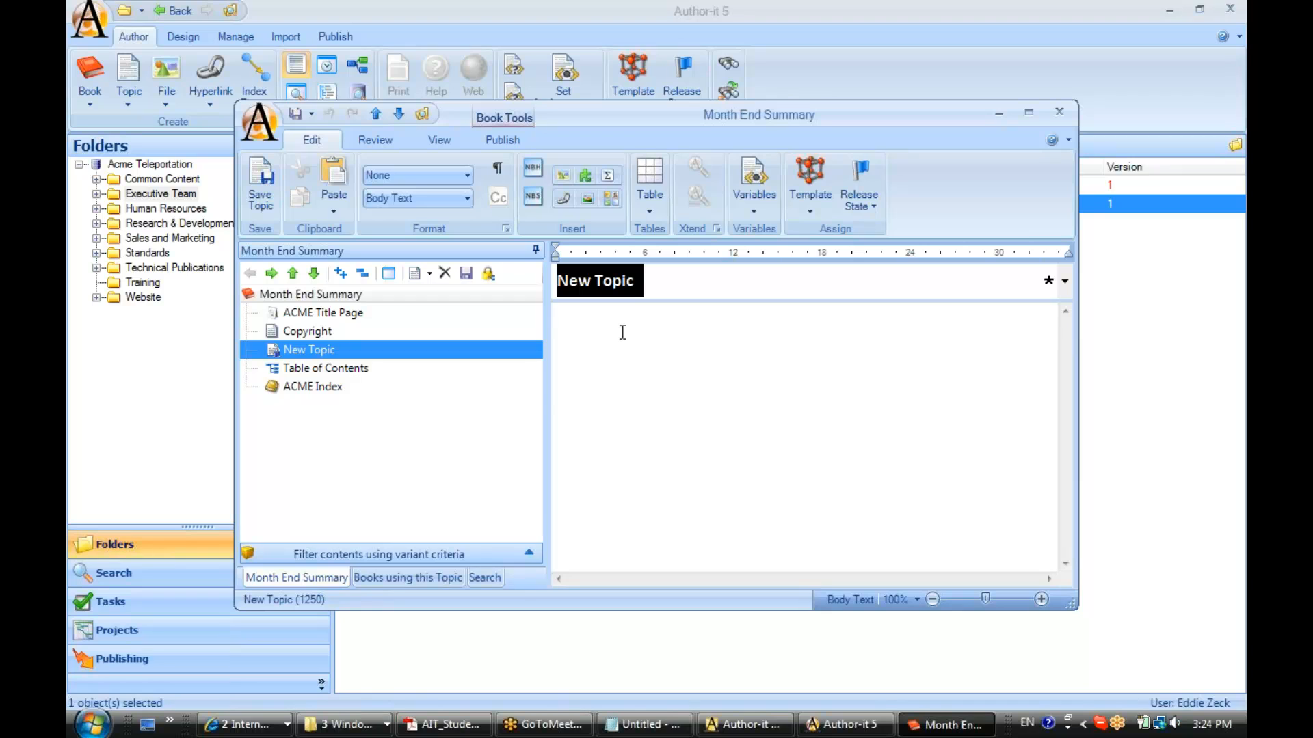
- Title the new topic "August Summary", enter the body text "We did great! Raises for everyone!", and save the topic before closing the book
text(August Summary)
key(Return)
text(We did great)
key(Home)
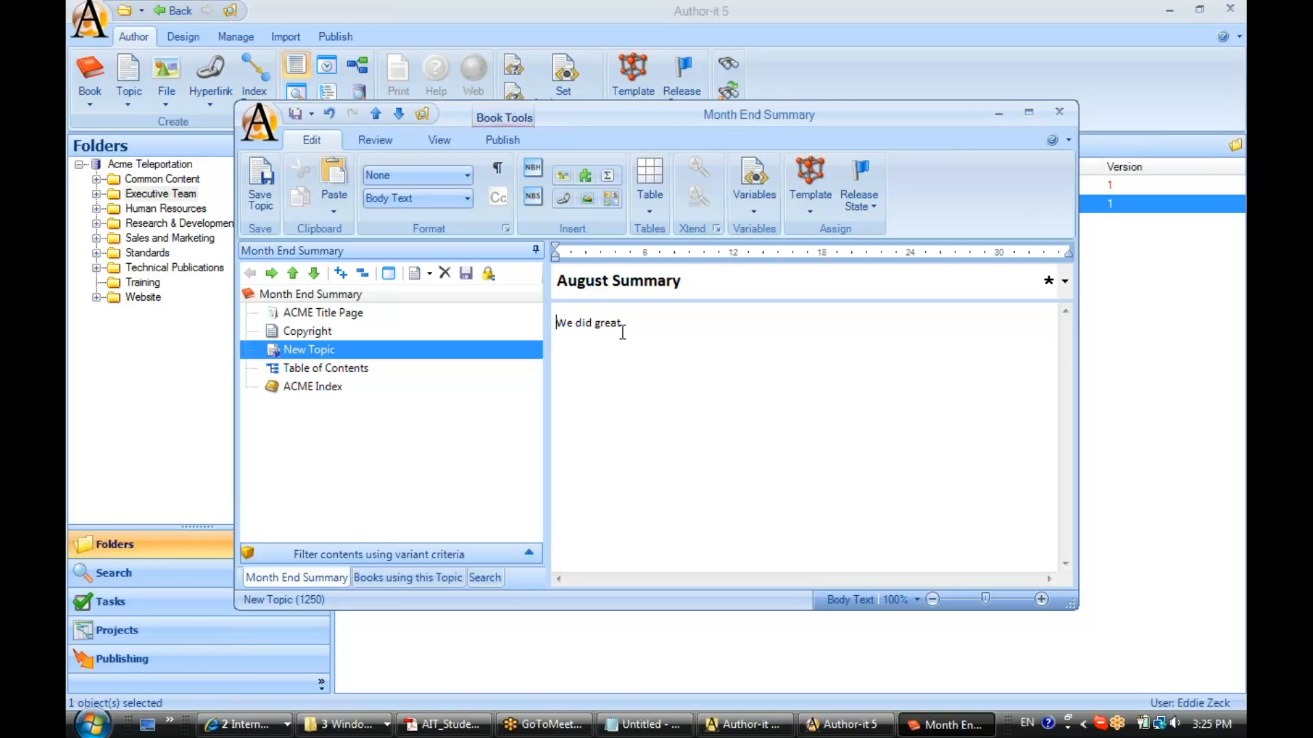
text(! Raises for everyone!)
click(264, 194)
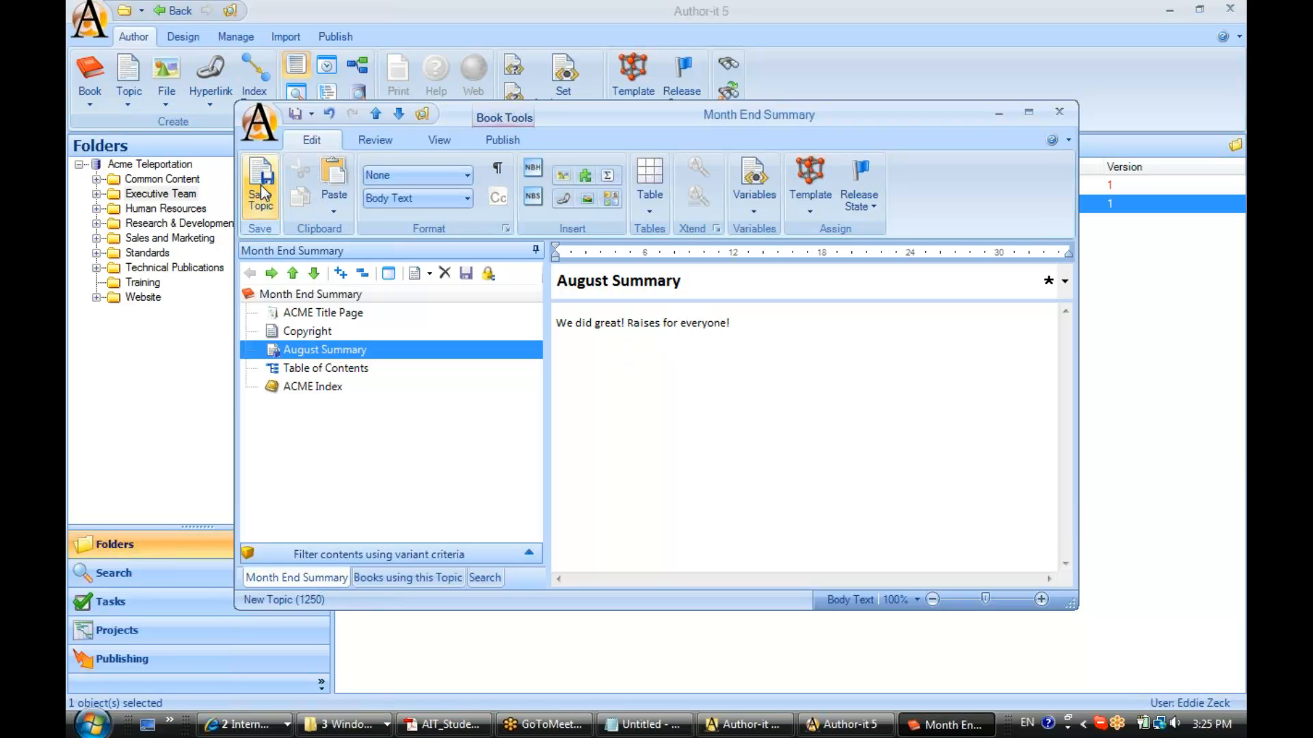
click(1060, 112)
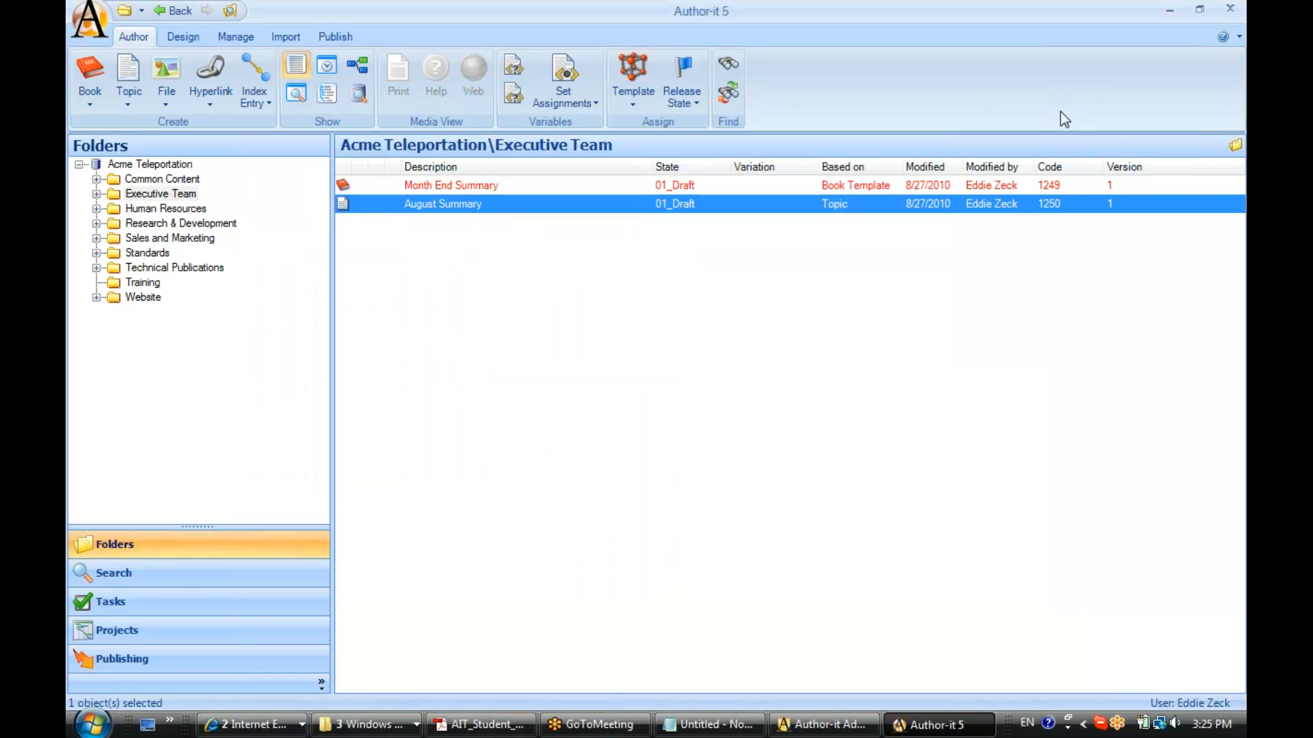
- Change the release state of the Month End Summary book and August Summary topic to 02_Technical Review, and widen the State column
click(437, 186)
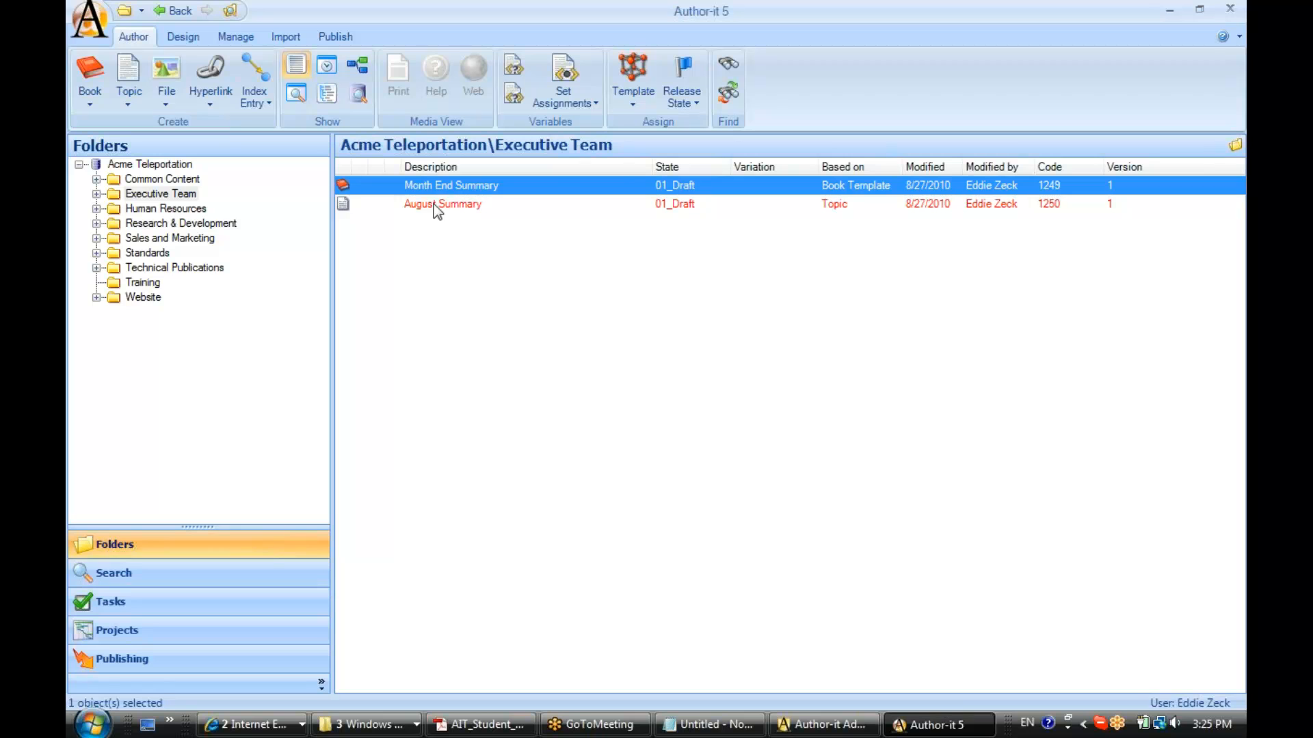
shift+click(433, 204)
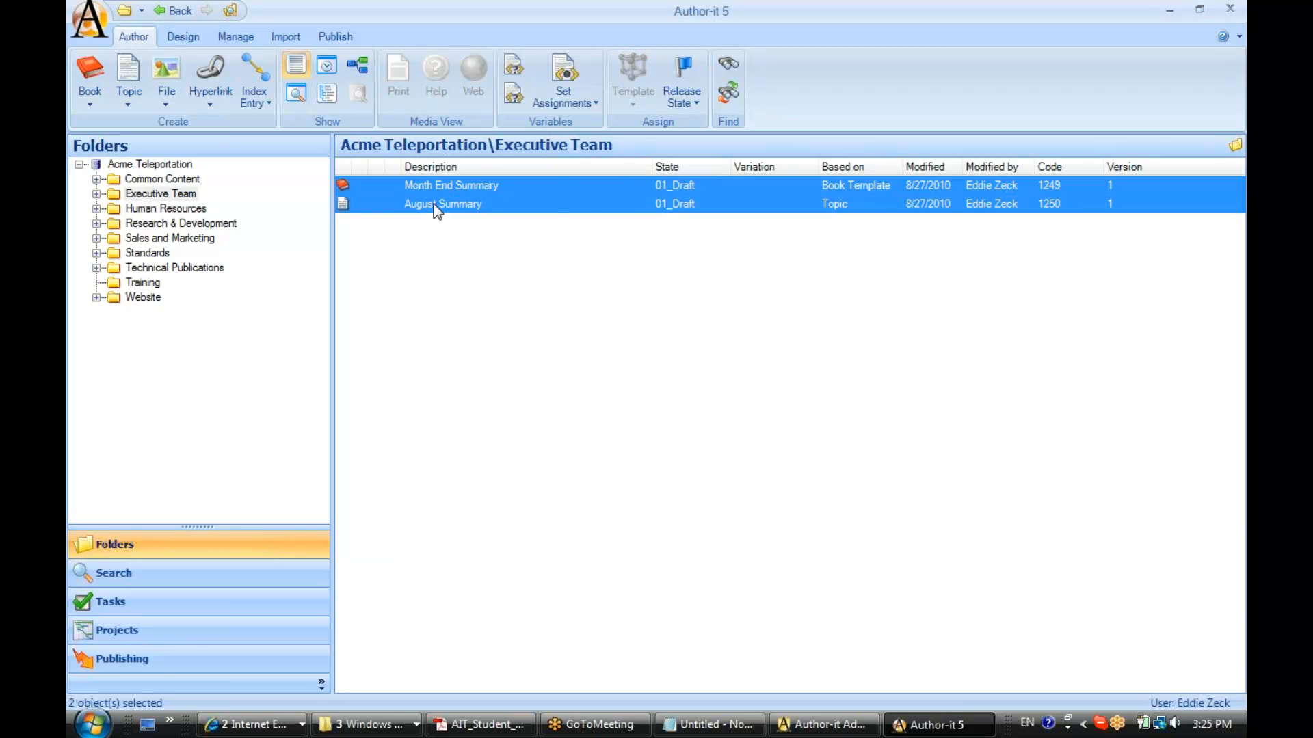
click(695, 108)
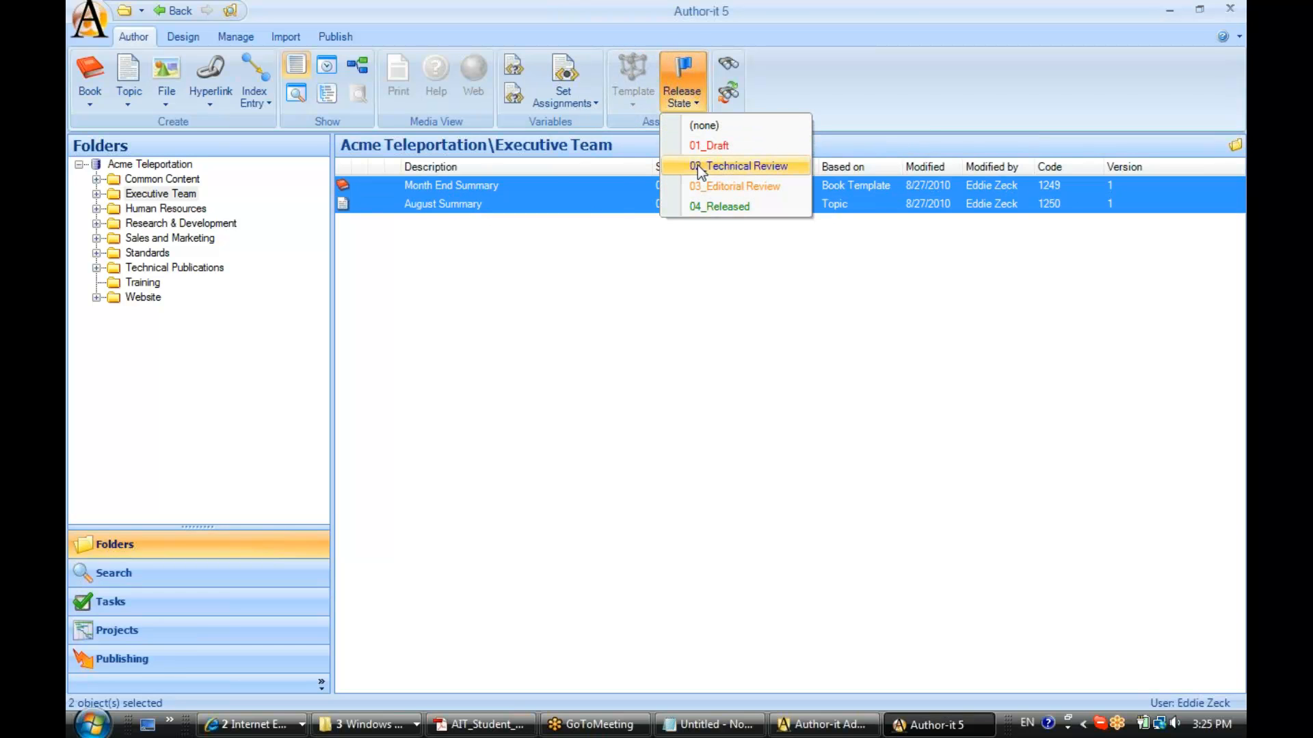
click(793, 169)
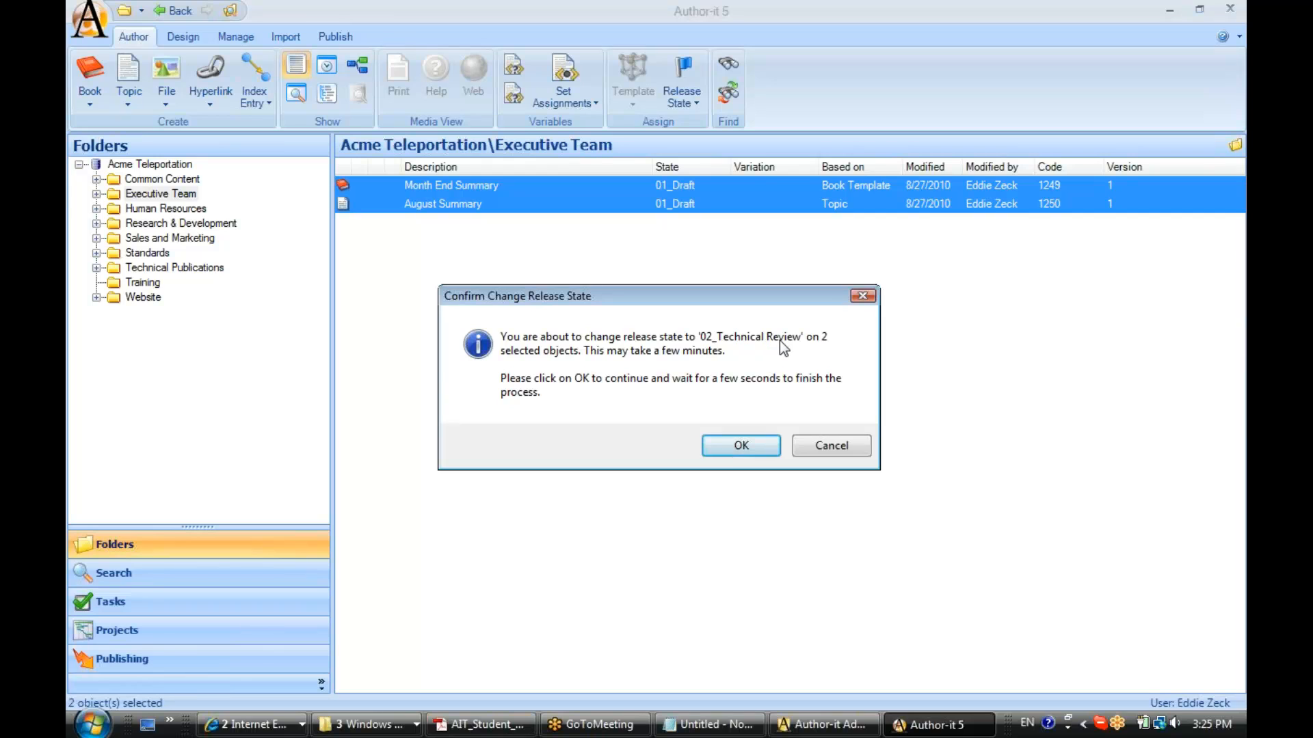
click(724, 445)
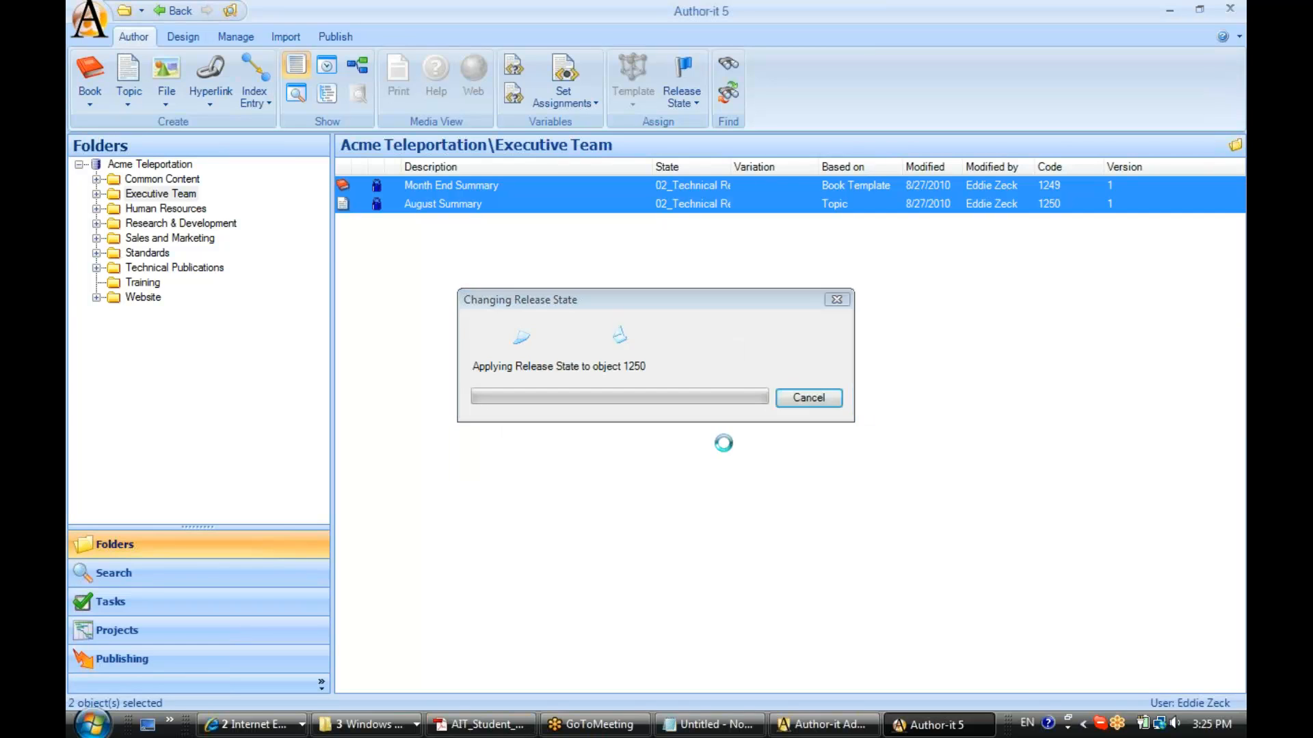
drag(730, 167, 818, 164)
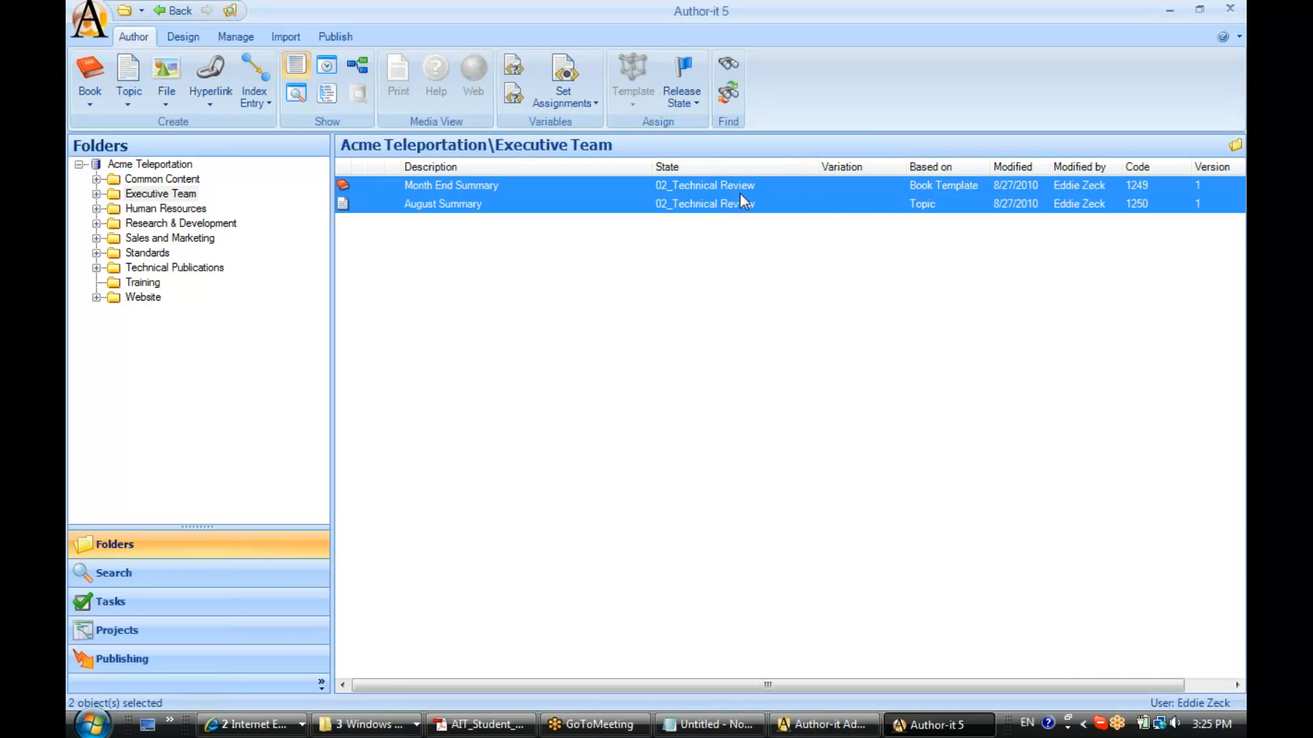
- View the Month End Summary book in the editor and try publishing it to a Word document, stopping the publishing run
click(439, 191)
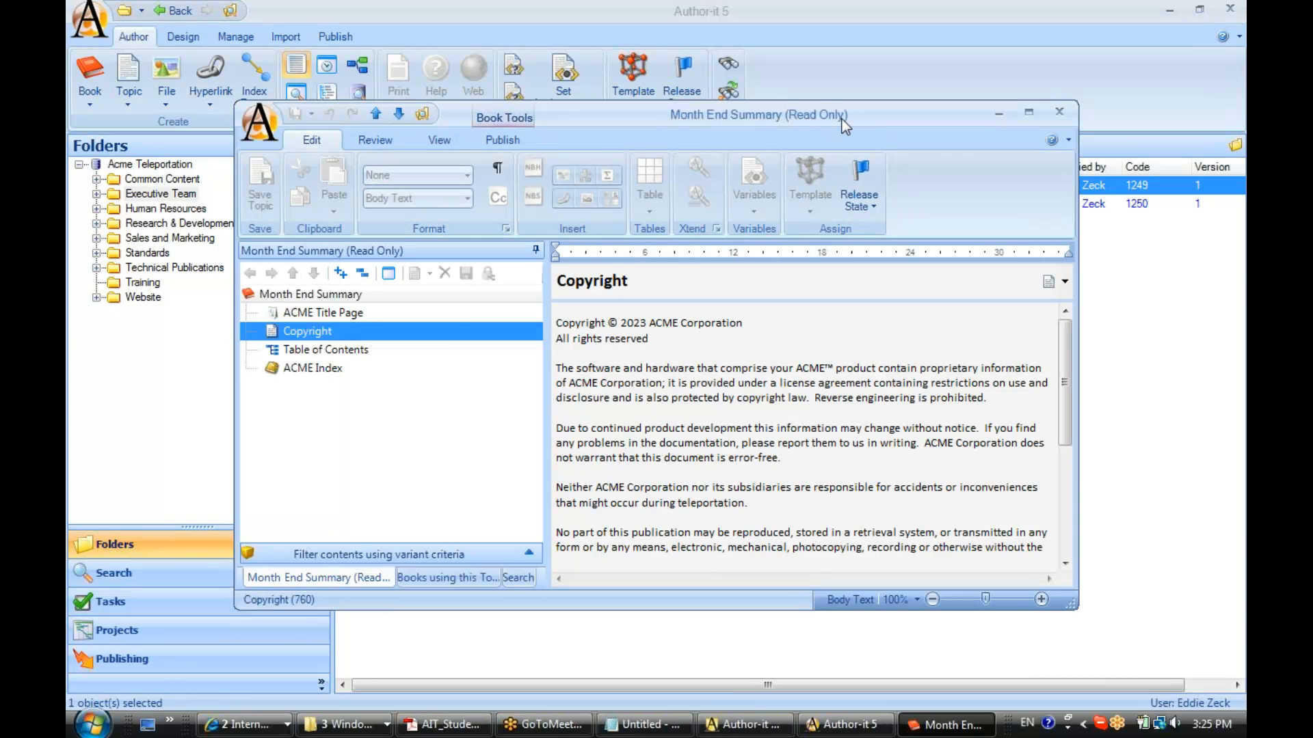
click(1060, 112)
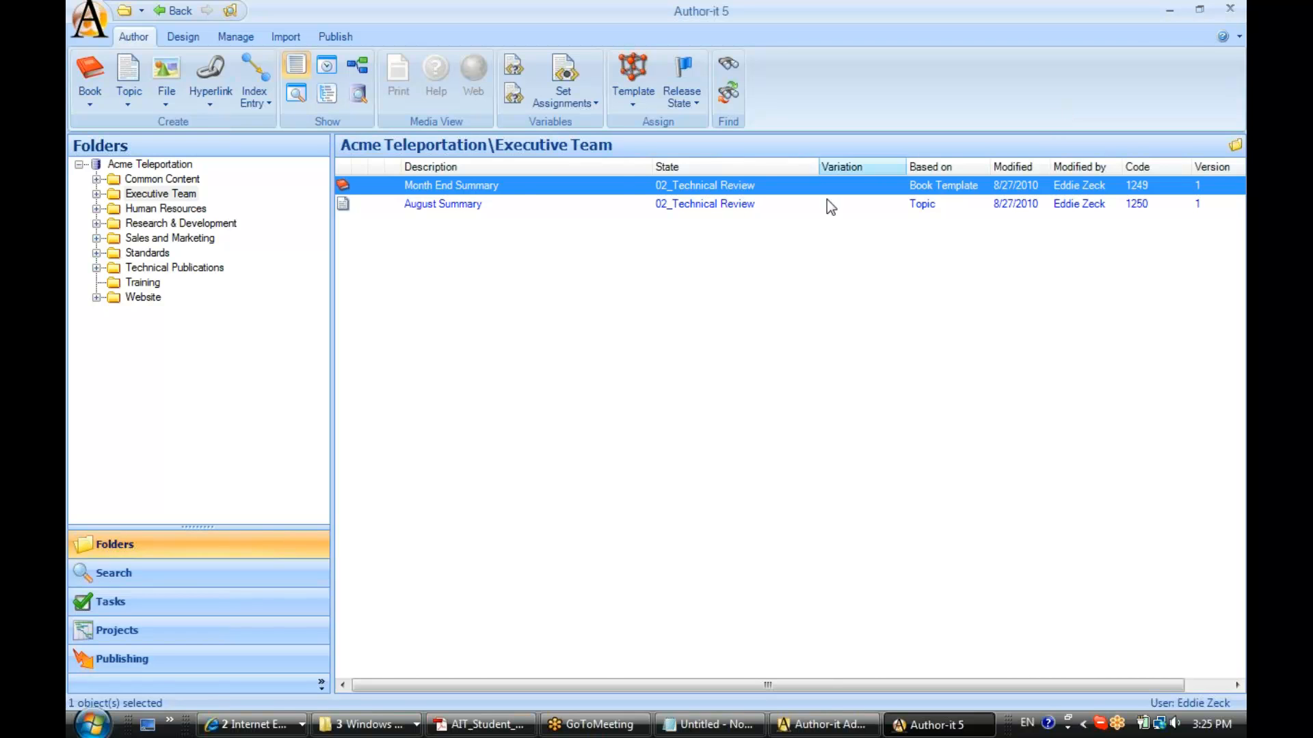
right_click(459, 187)
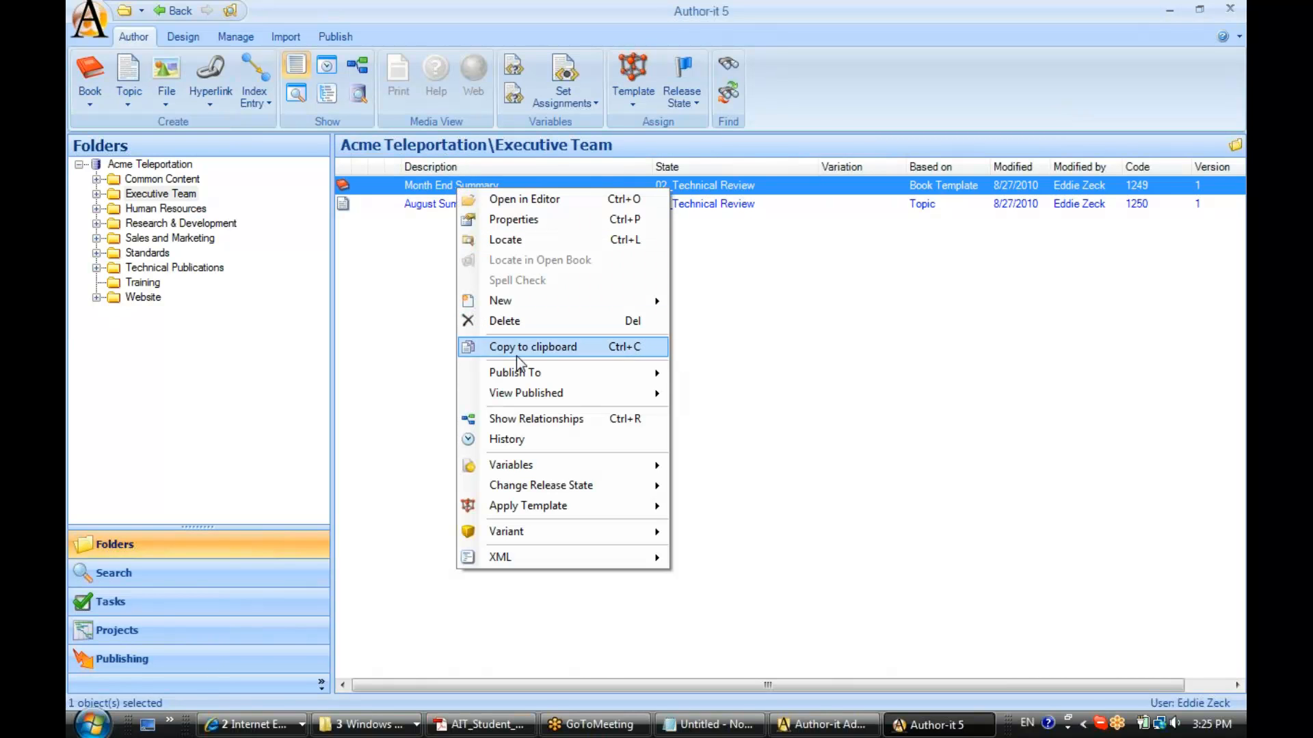
mouse_move(566, 375)
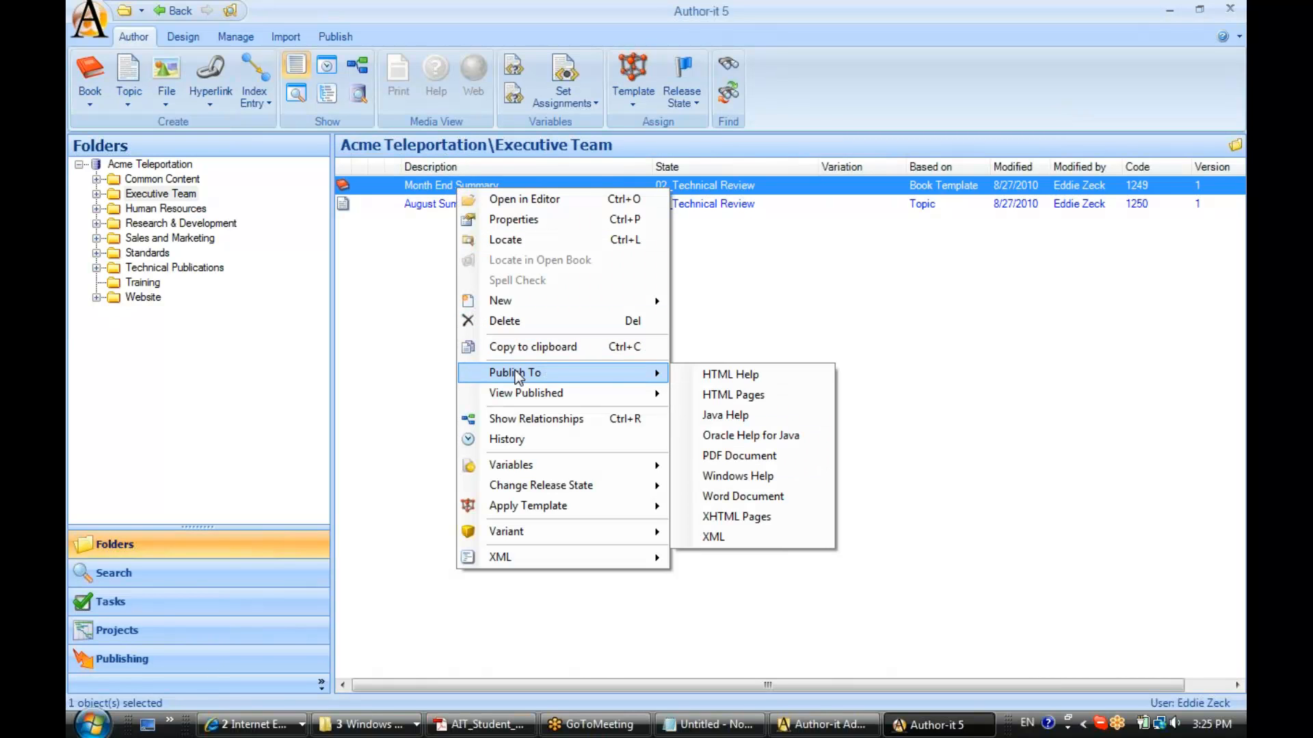
click(744, 498)
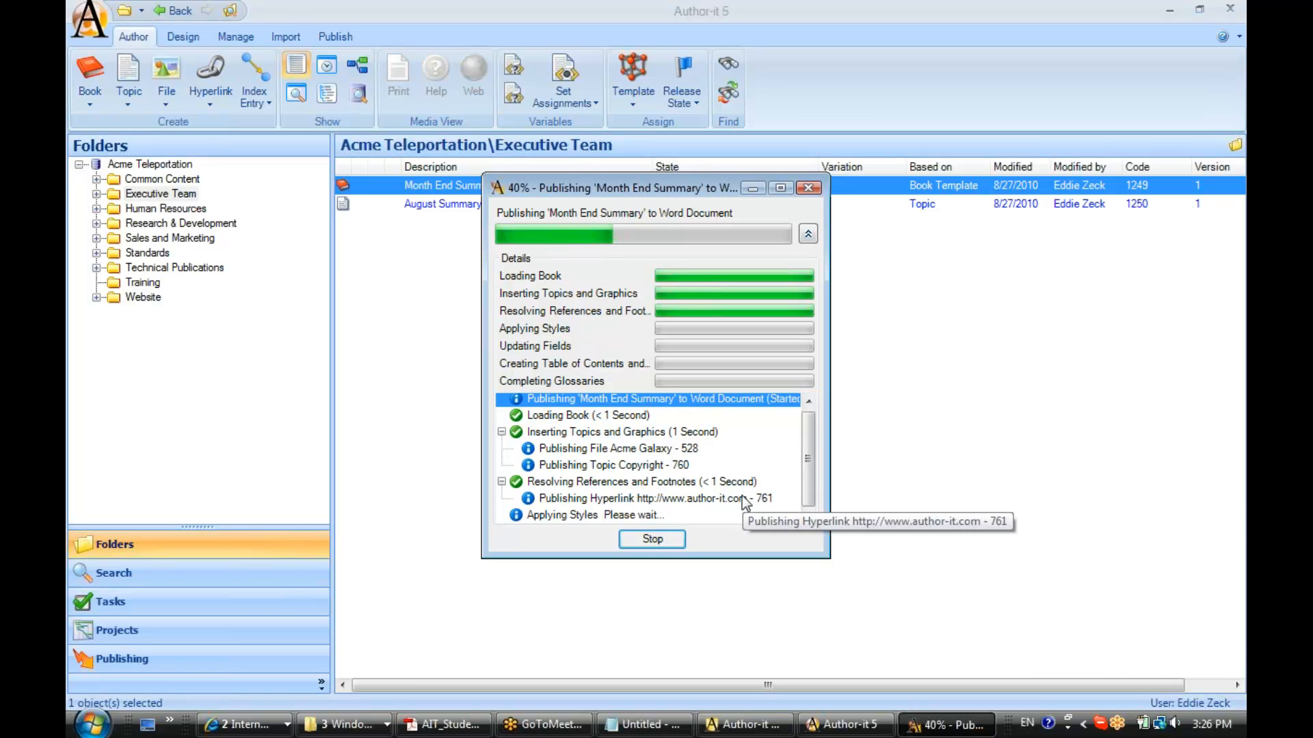
click(647, 536)
click(663, 416)
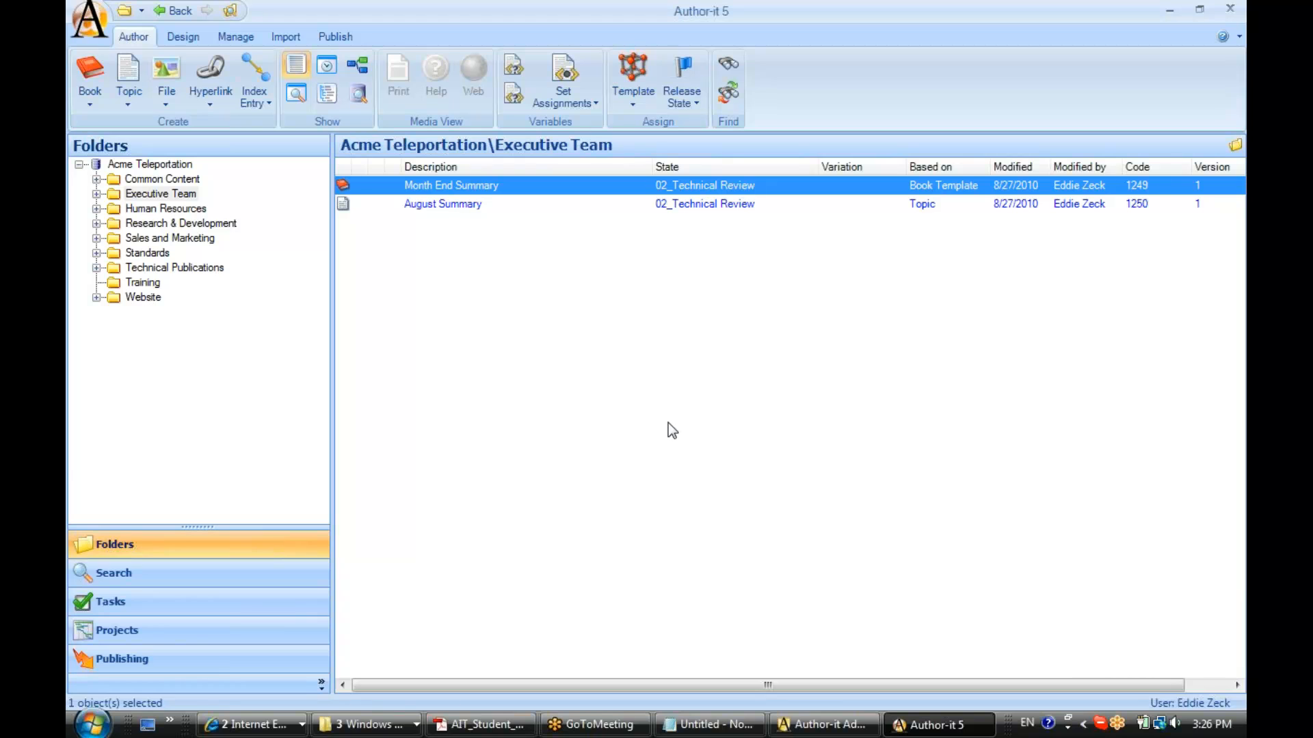
- Switch to the Author-it Administrator for the Acme Teleportation library
click(840, 726)
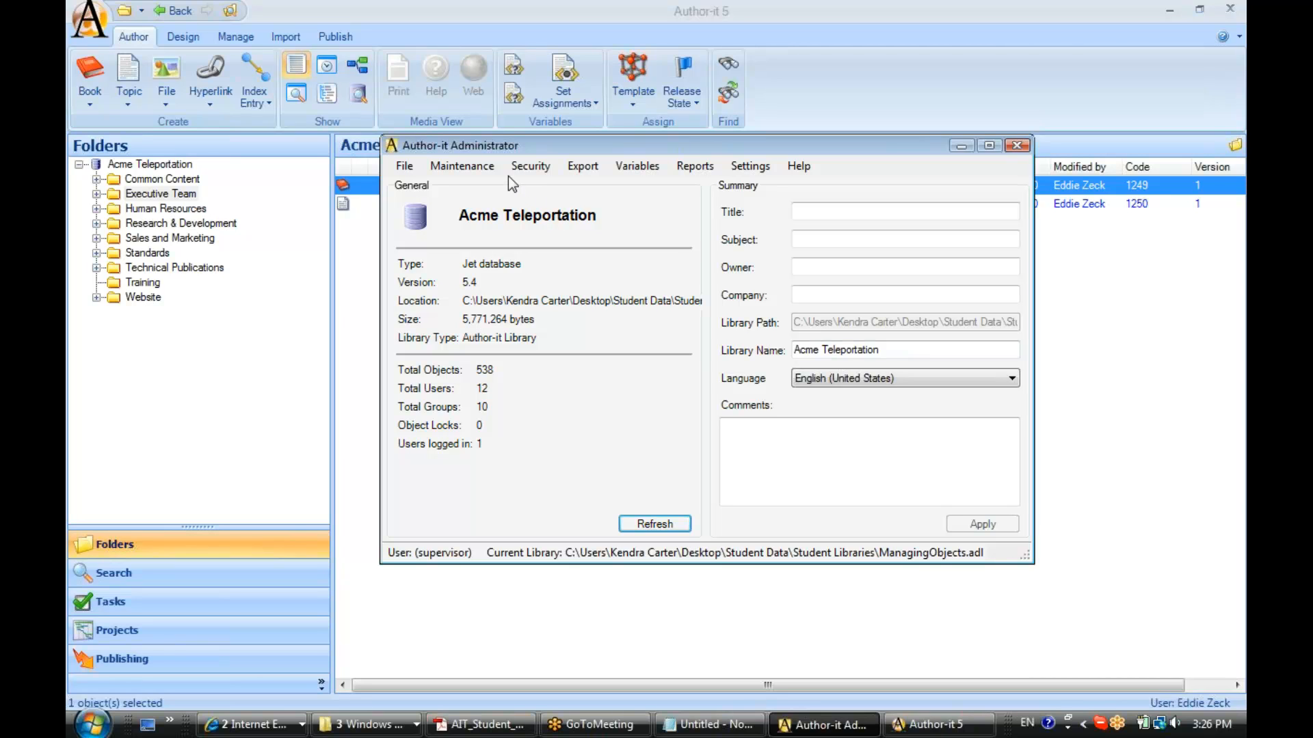
click(528, 166)
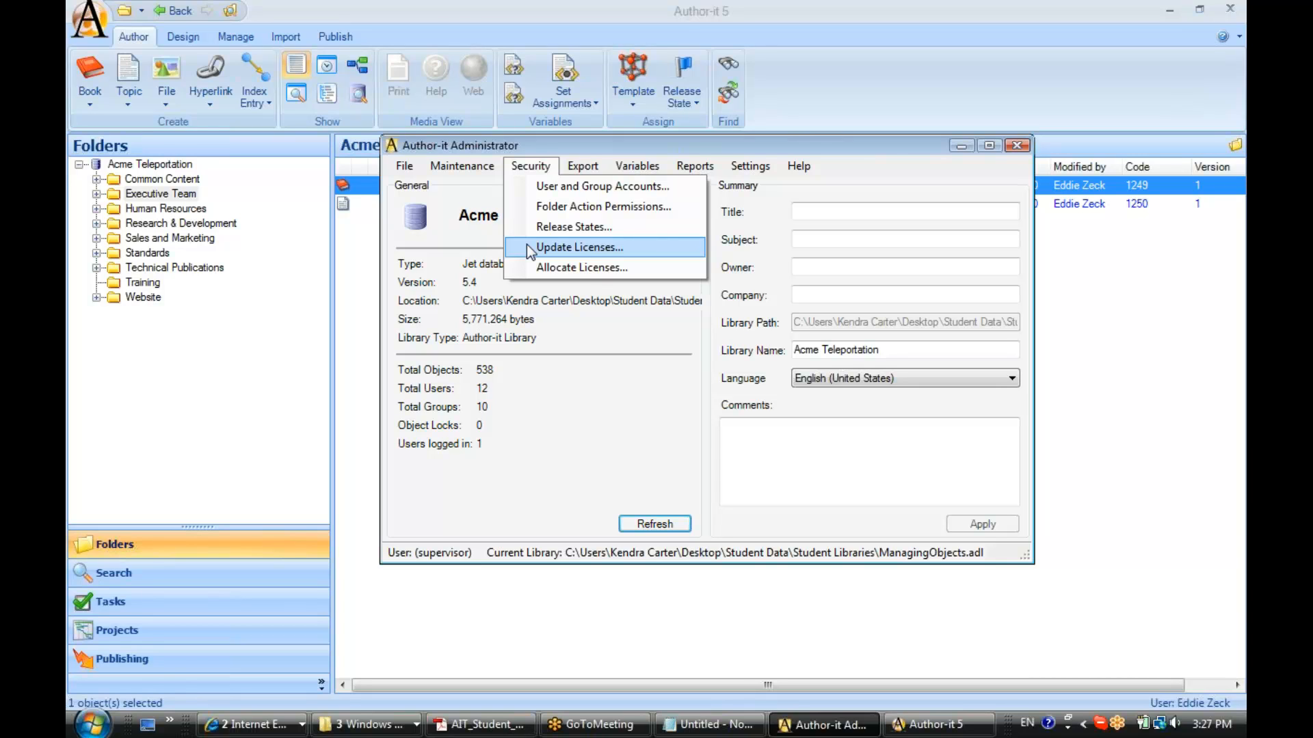
click(529, 150)
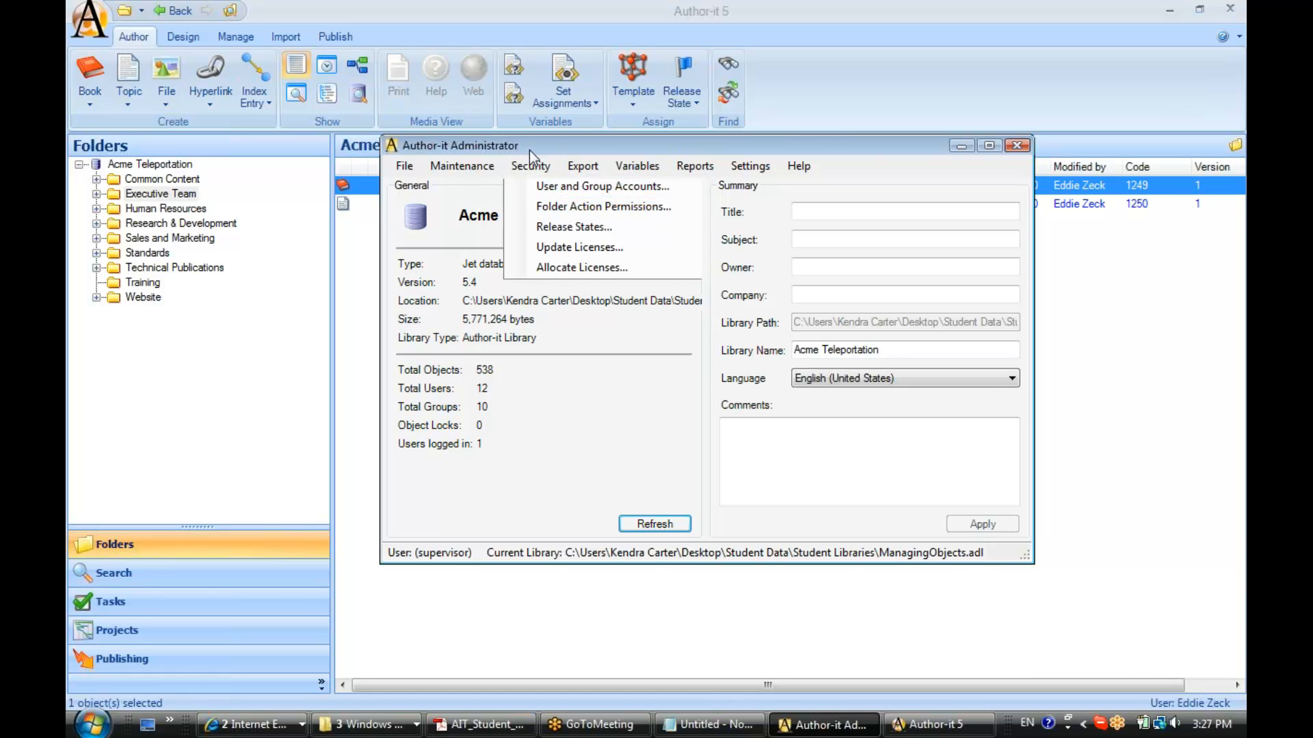
click(521, 167)
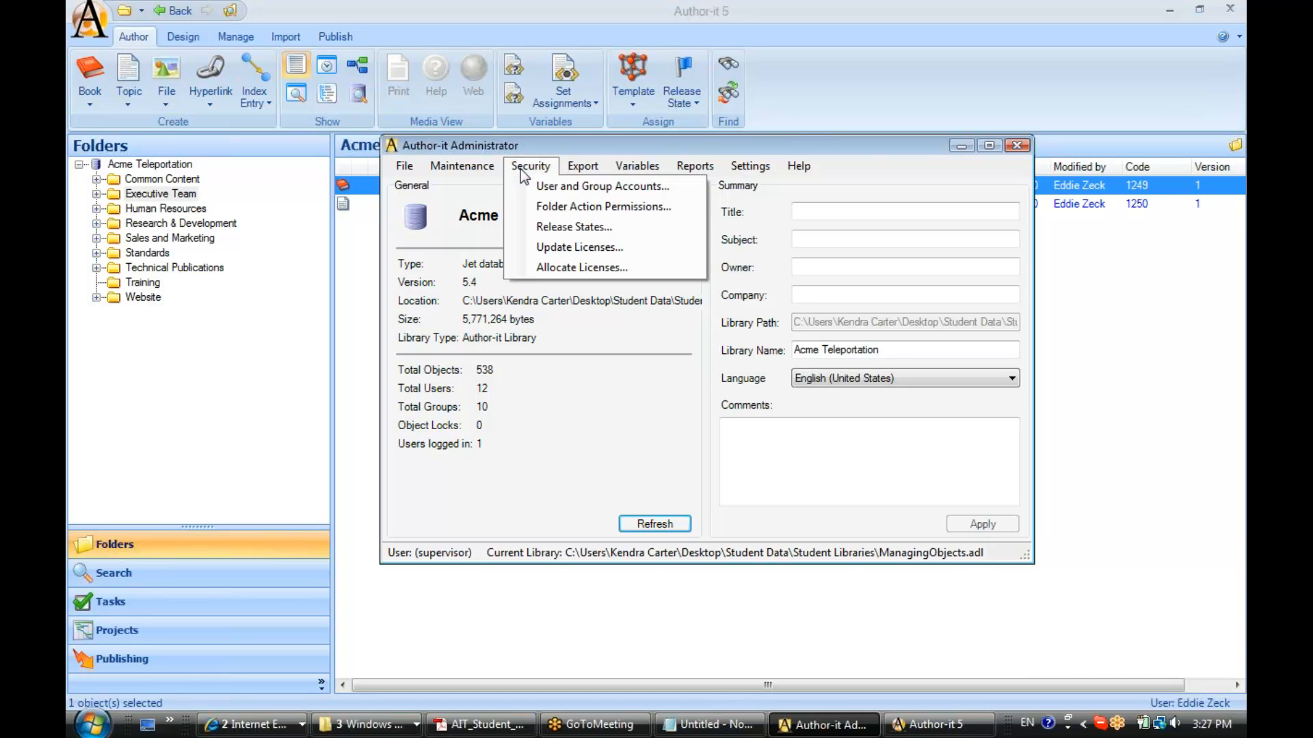
click(527, 246)
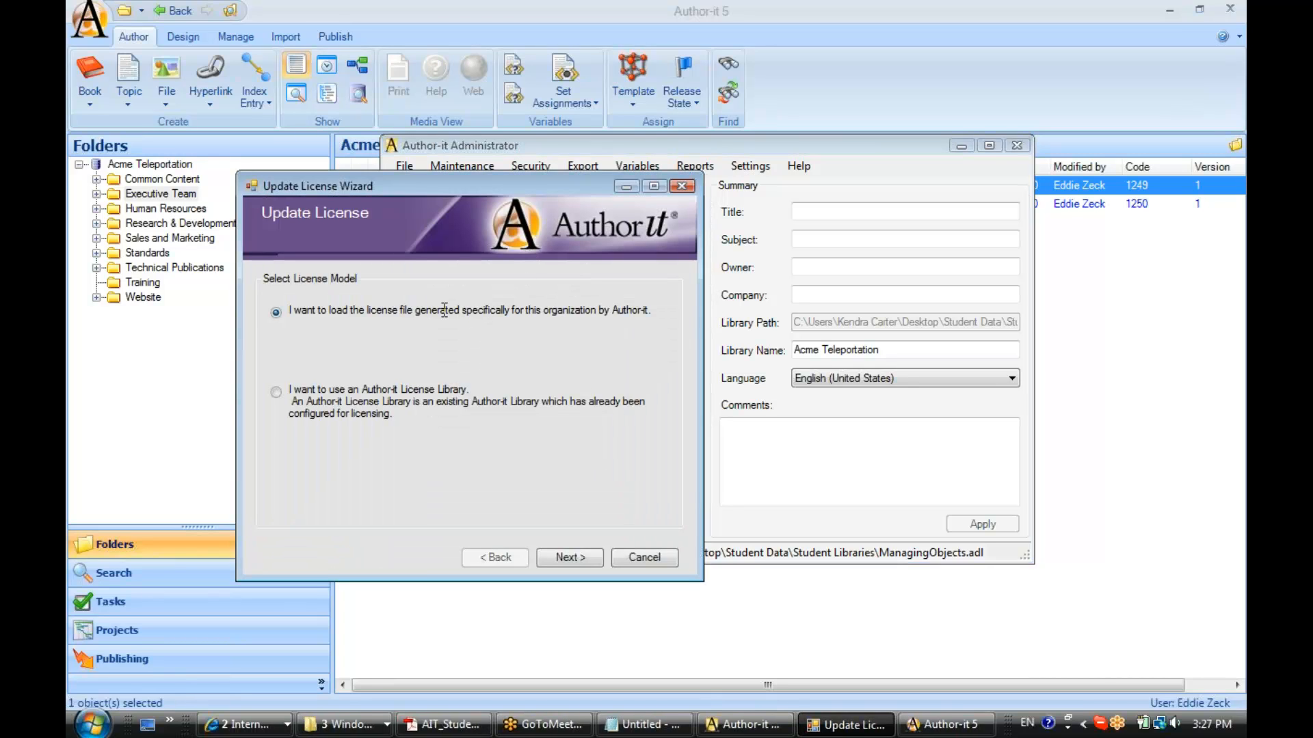
click(639, 559)
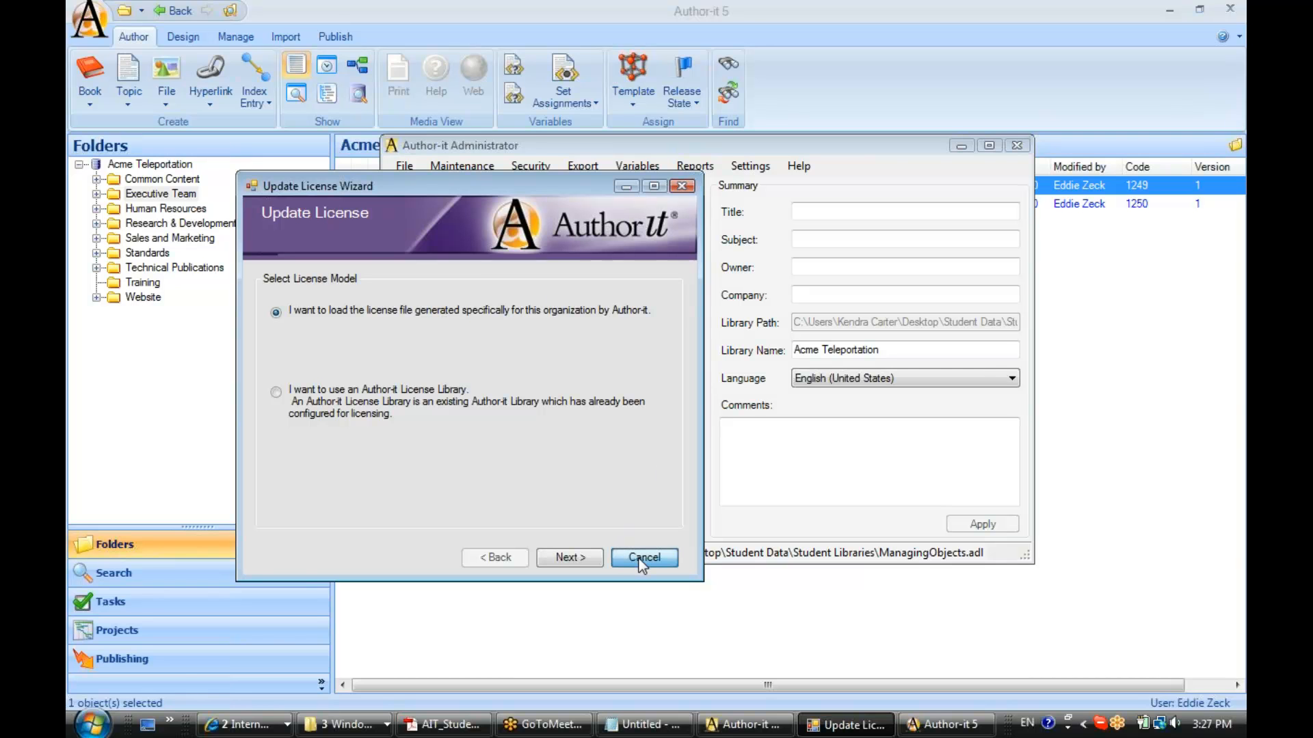